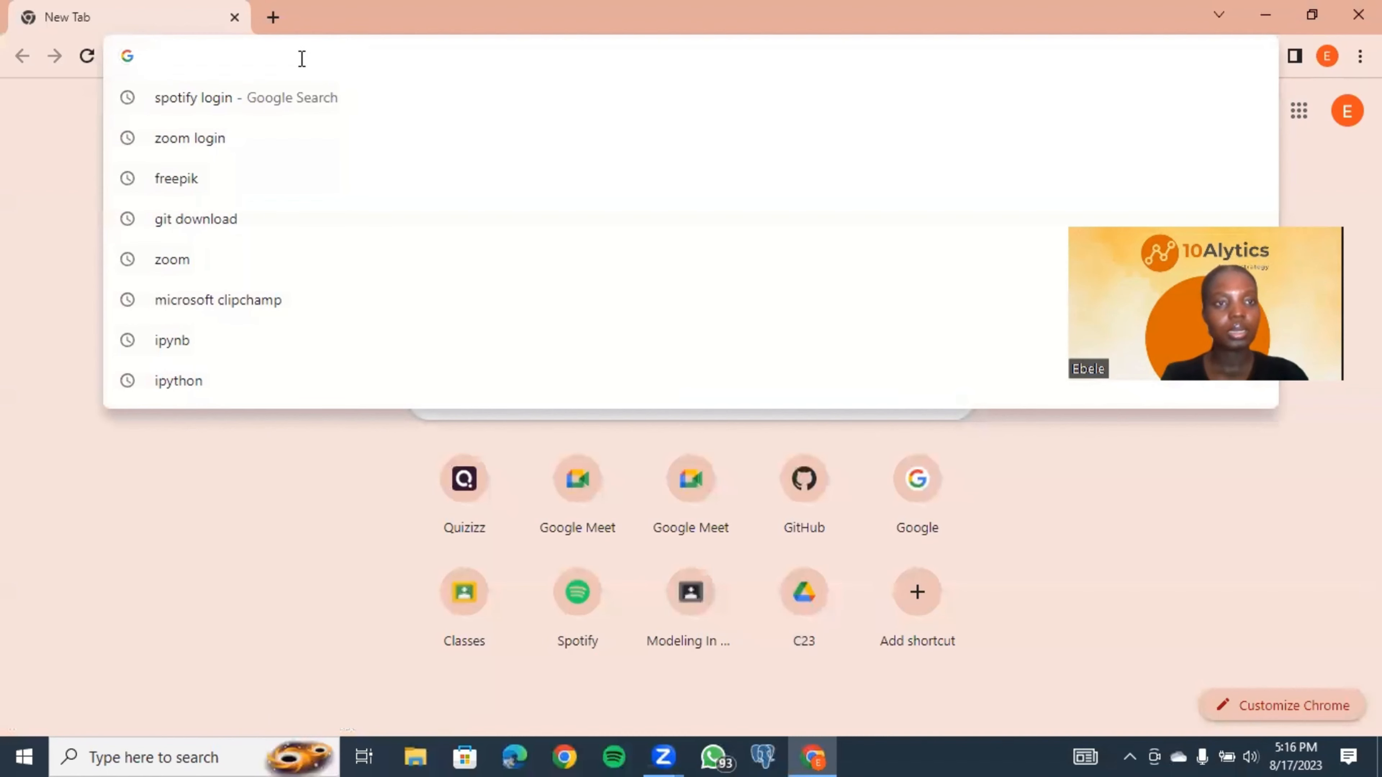
Step: Search the web for "vscode download"
{"action": "type", "text": "v"}
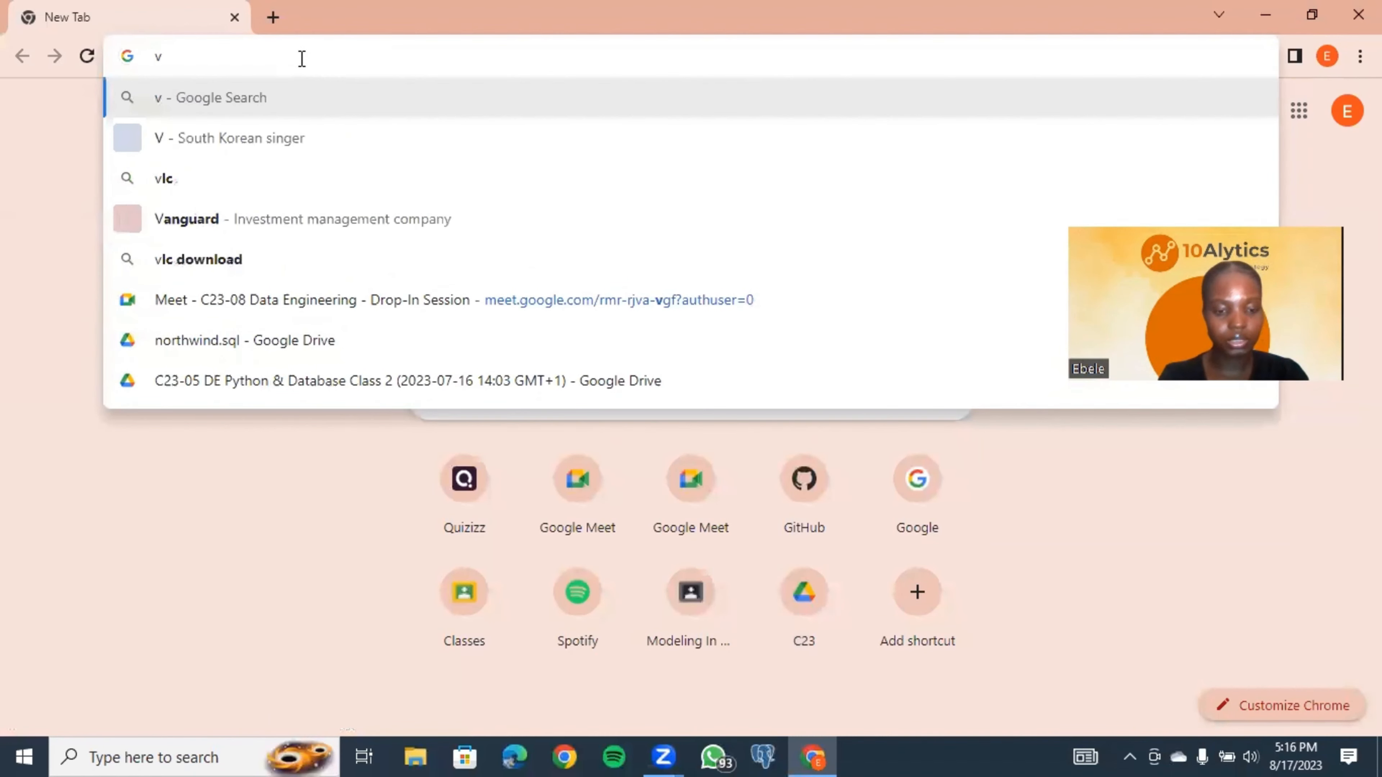
{"action": "type", "text": "c"}
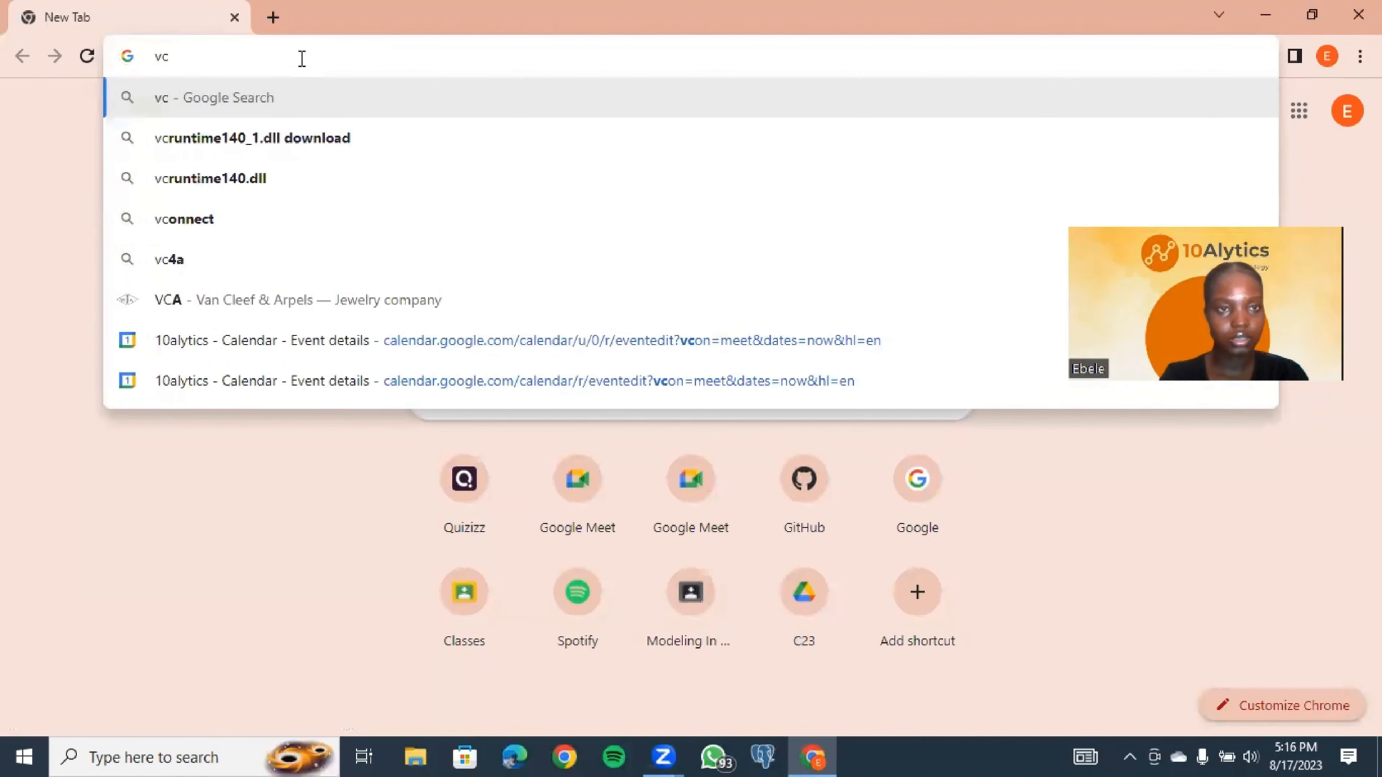
{"action": "key", "text": "BackSpace"}
{"action": "type", "text": "sc"}
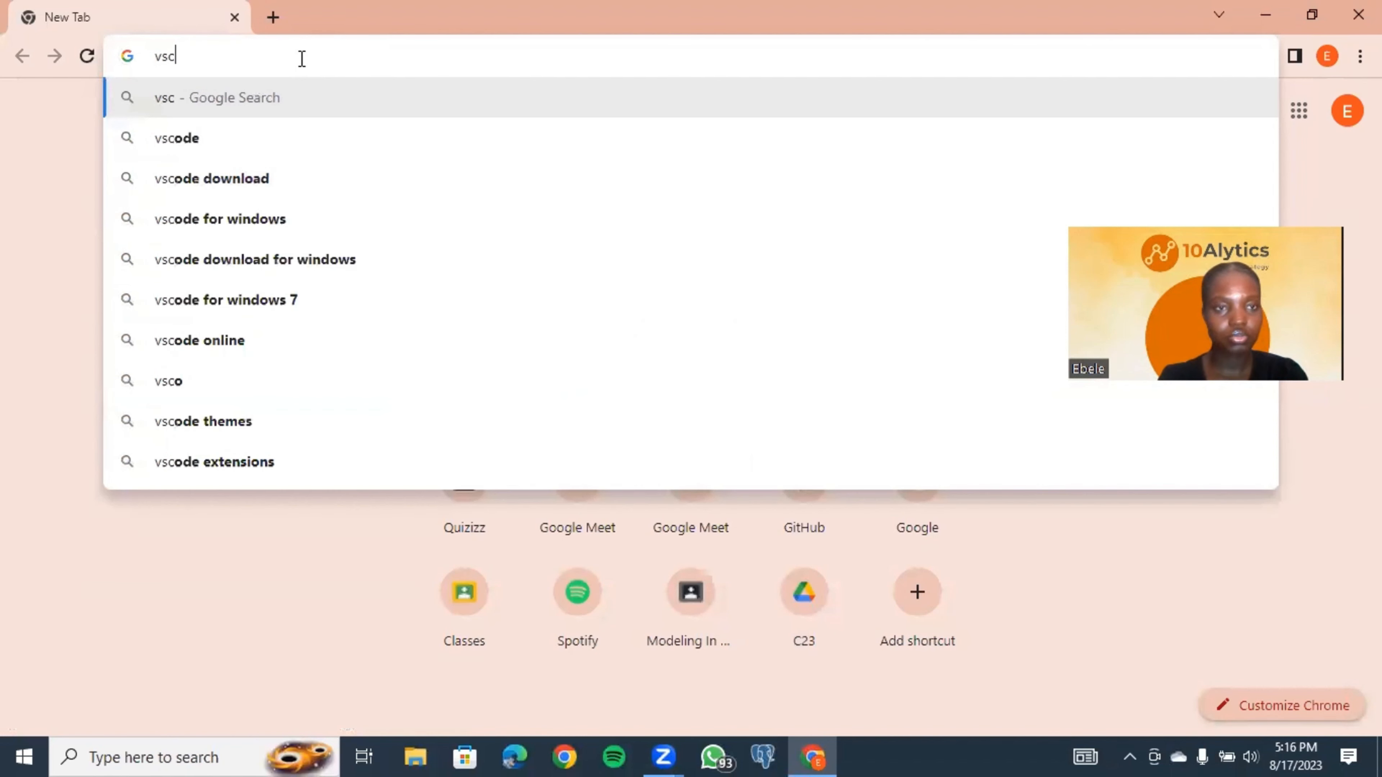
{"action": "type", "text": "ode"}
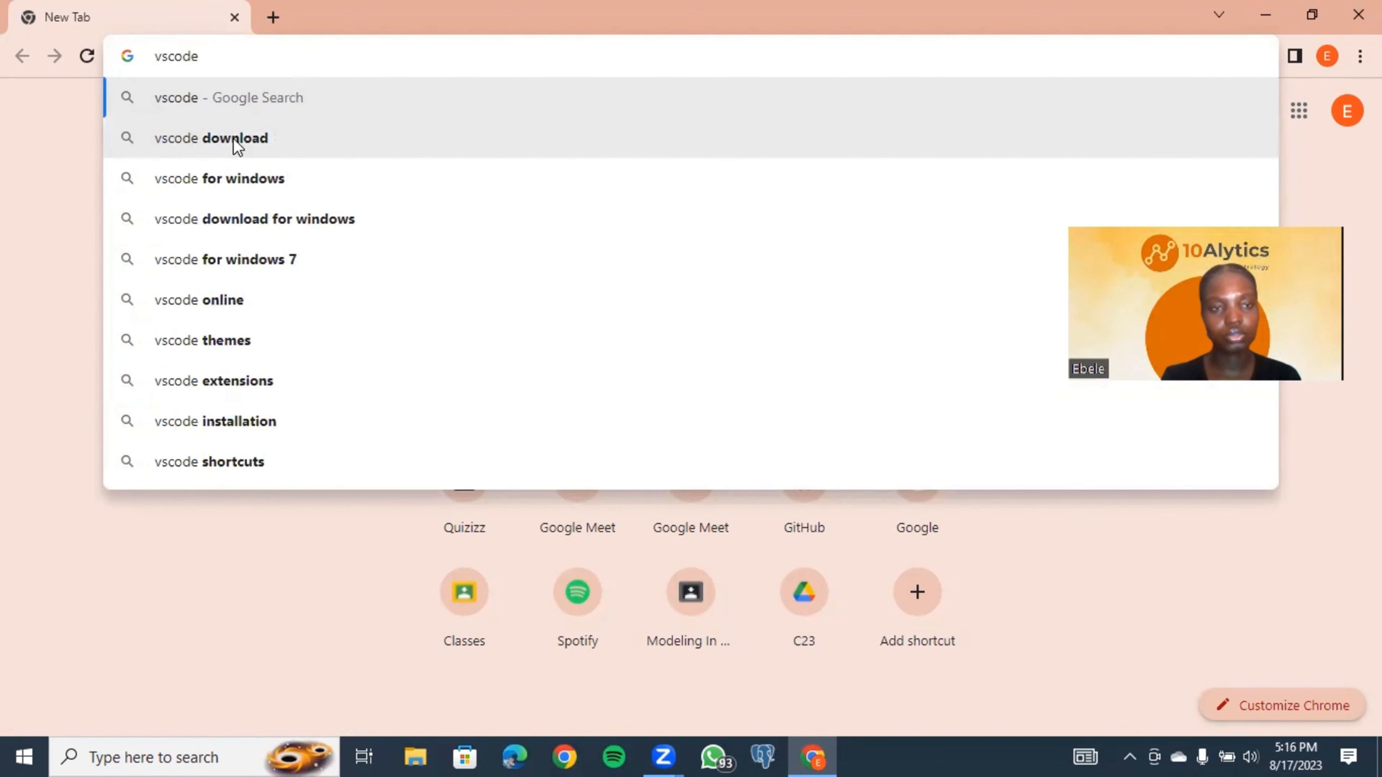
{"action": "left_click", "coordinate": [221, 138]}
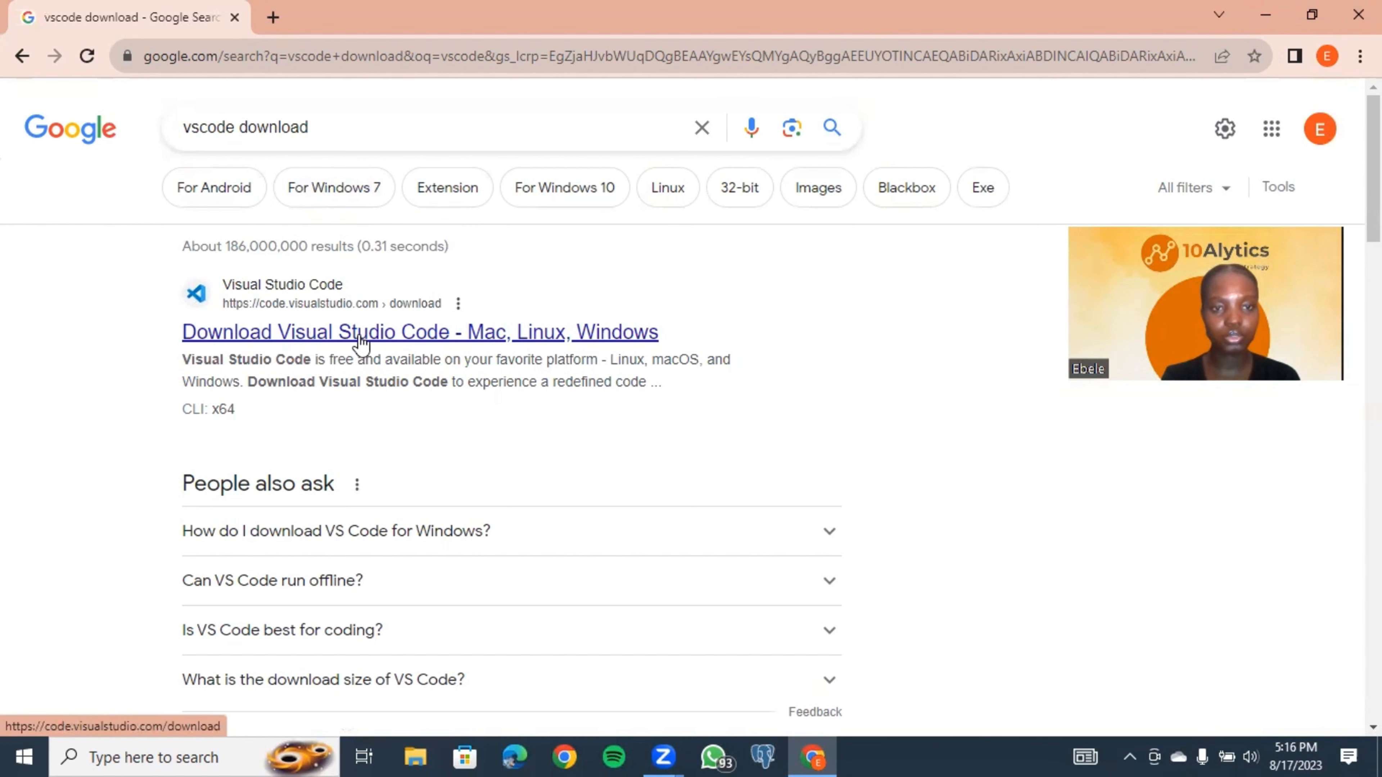
Step: Open the official Visual Studio Code download page from the results and download the Windows 10, 11 version
{"action": "left_click", "coordinate": [478, 342]}
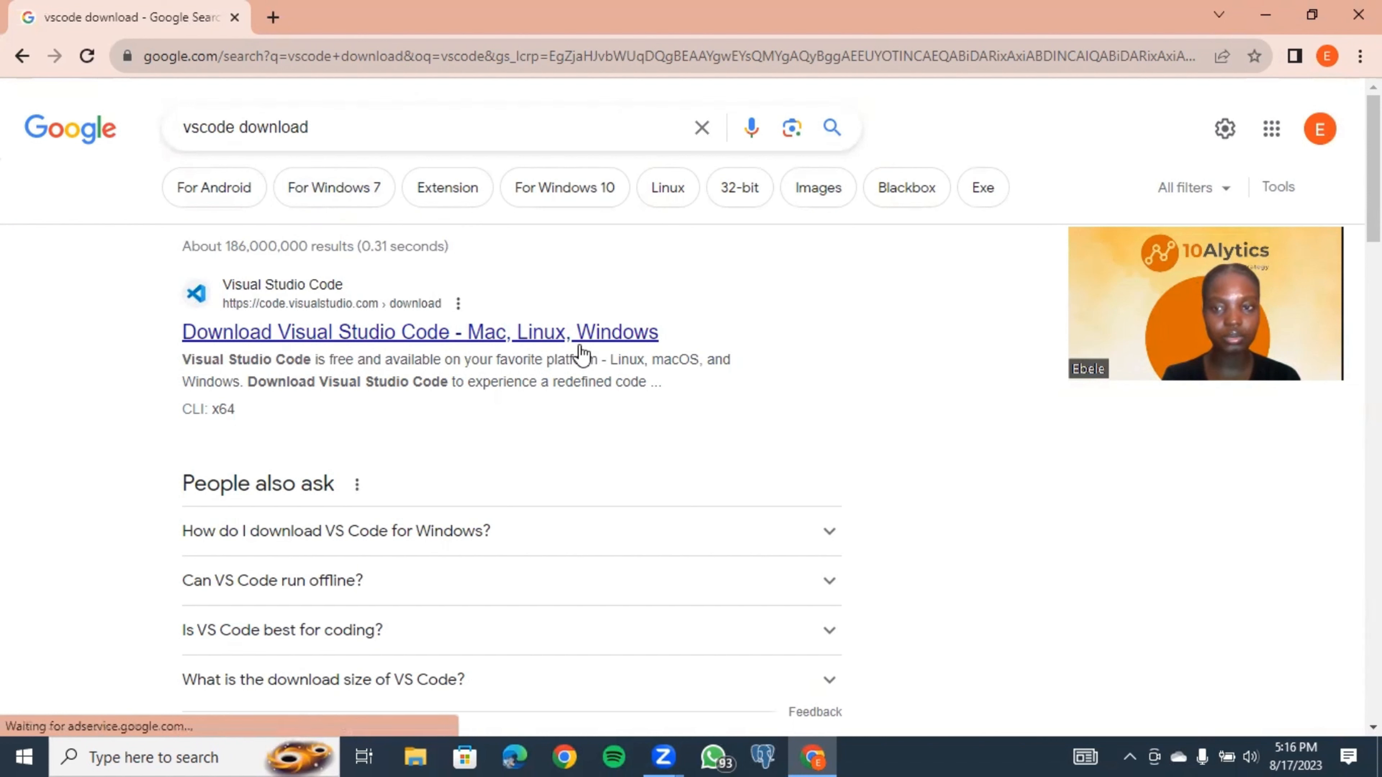
{"action": "left_click", "coordinate": [609, 342]}
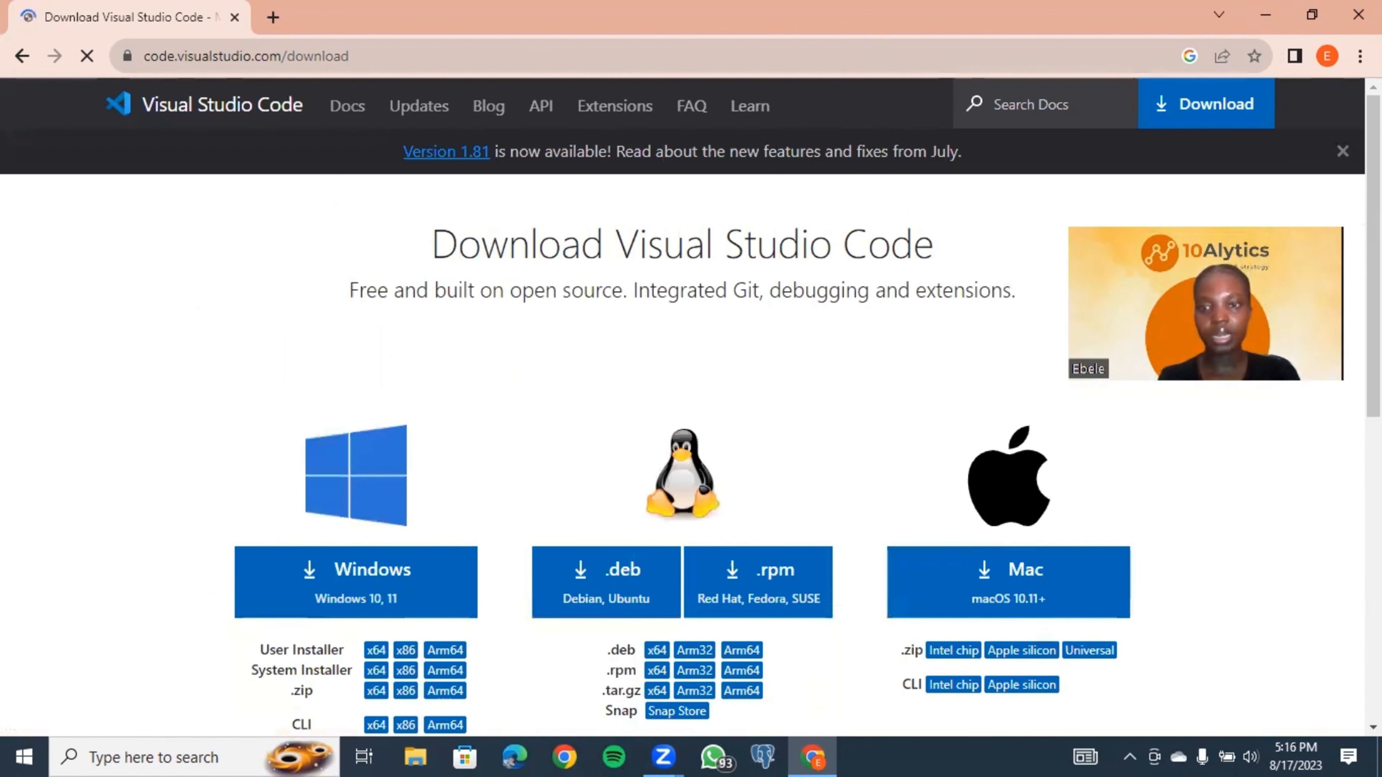
{"action": "scroll", "coordinate": [885, 556], "scroll_direction": "down", "scroll_amount": 3}
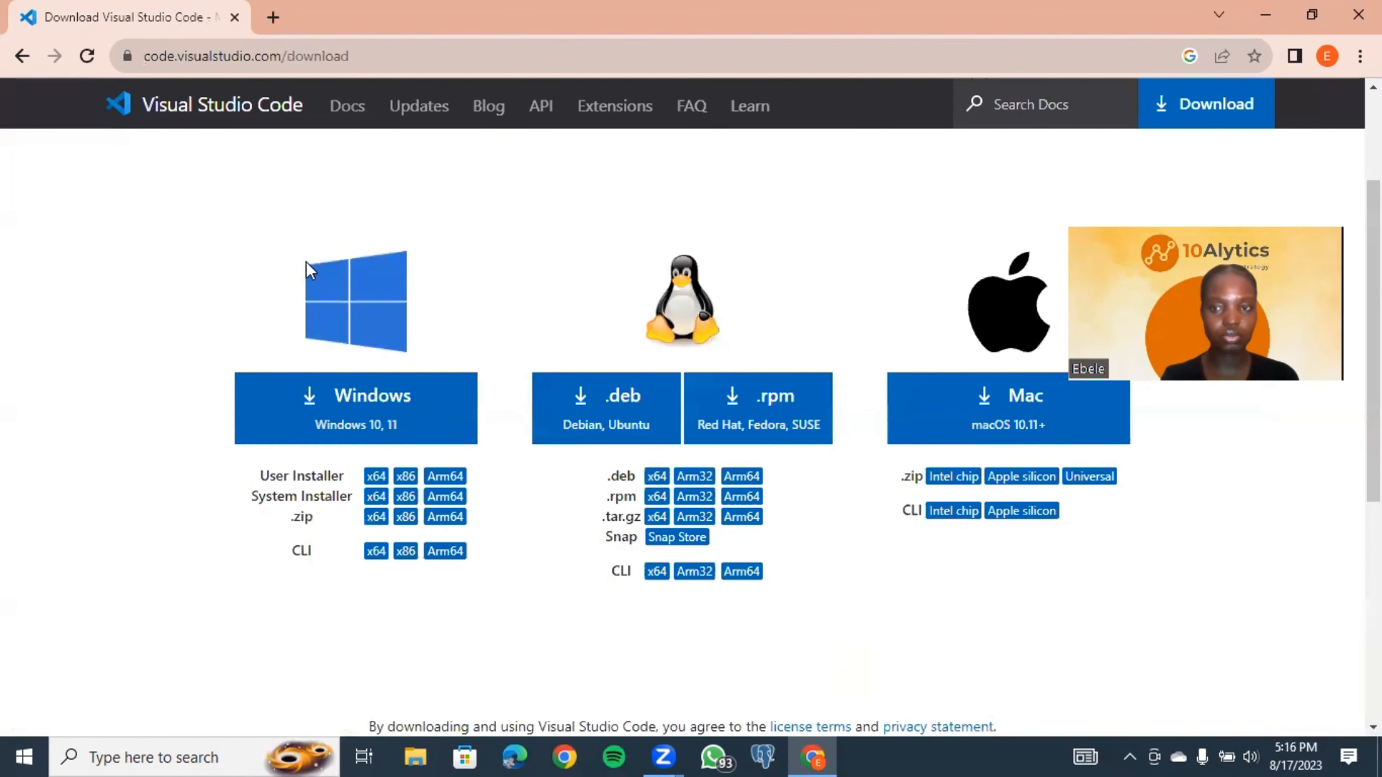
{"action": "left_click", "coordinate": [353, 402]}
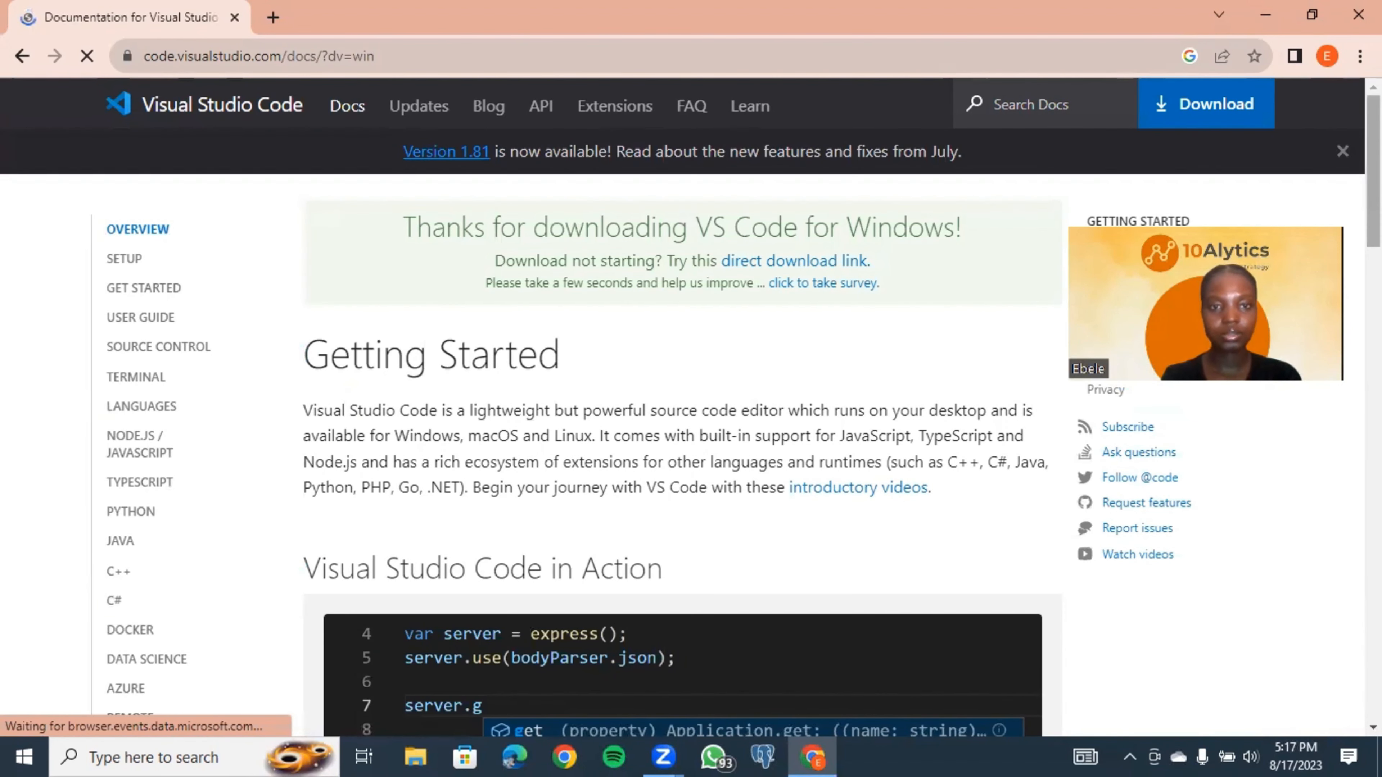
Step: Look through the Getting Started documentation page down to its Downloads section and follow the Download VS Code link
{"action": "scroll", "coordinate": [680, 435], "scroll_direction": "down", "scroll_amount": 4}
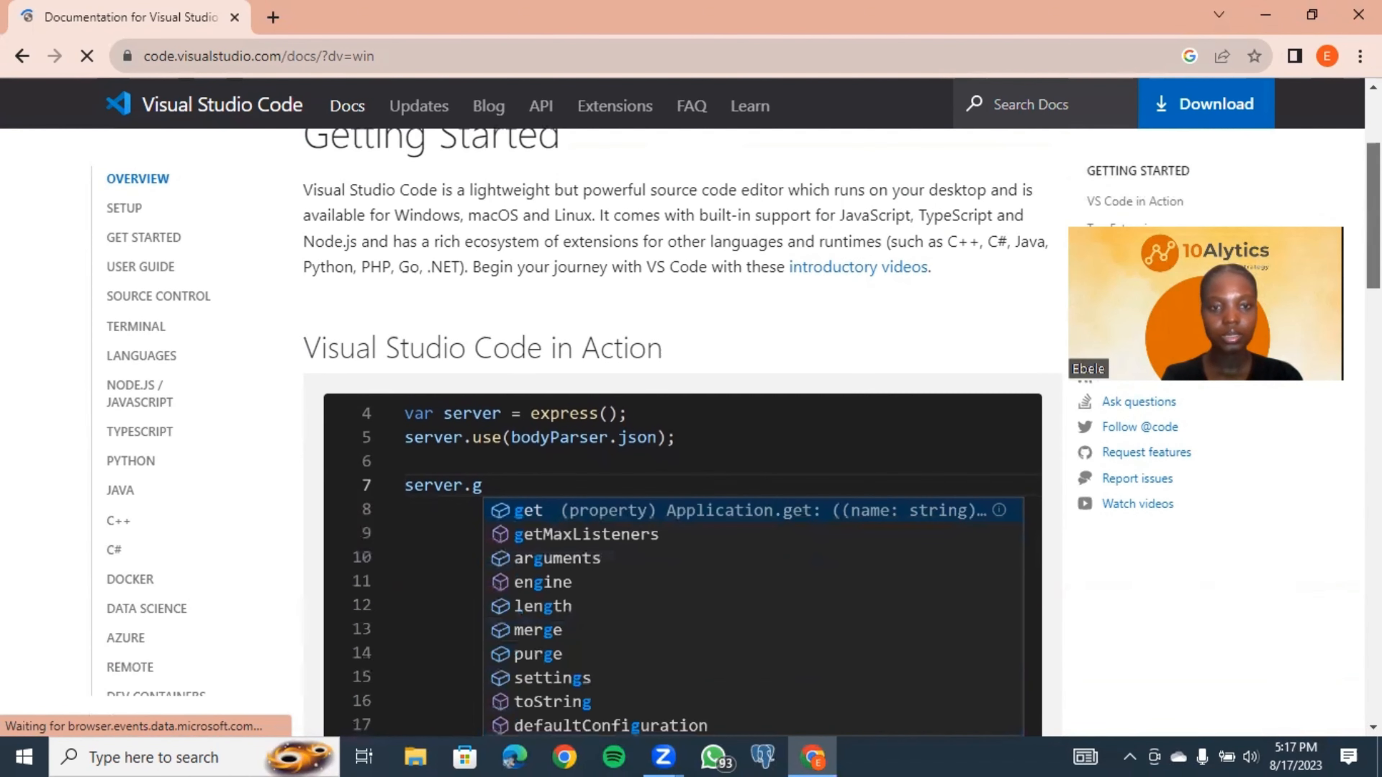
{"action": "scroll", "coordinate": [681, 435], "scroll_direction": "down", "scroll_amount": 12}
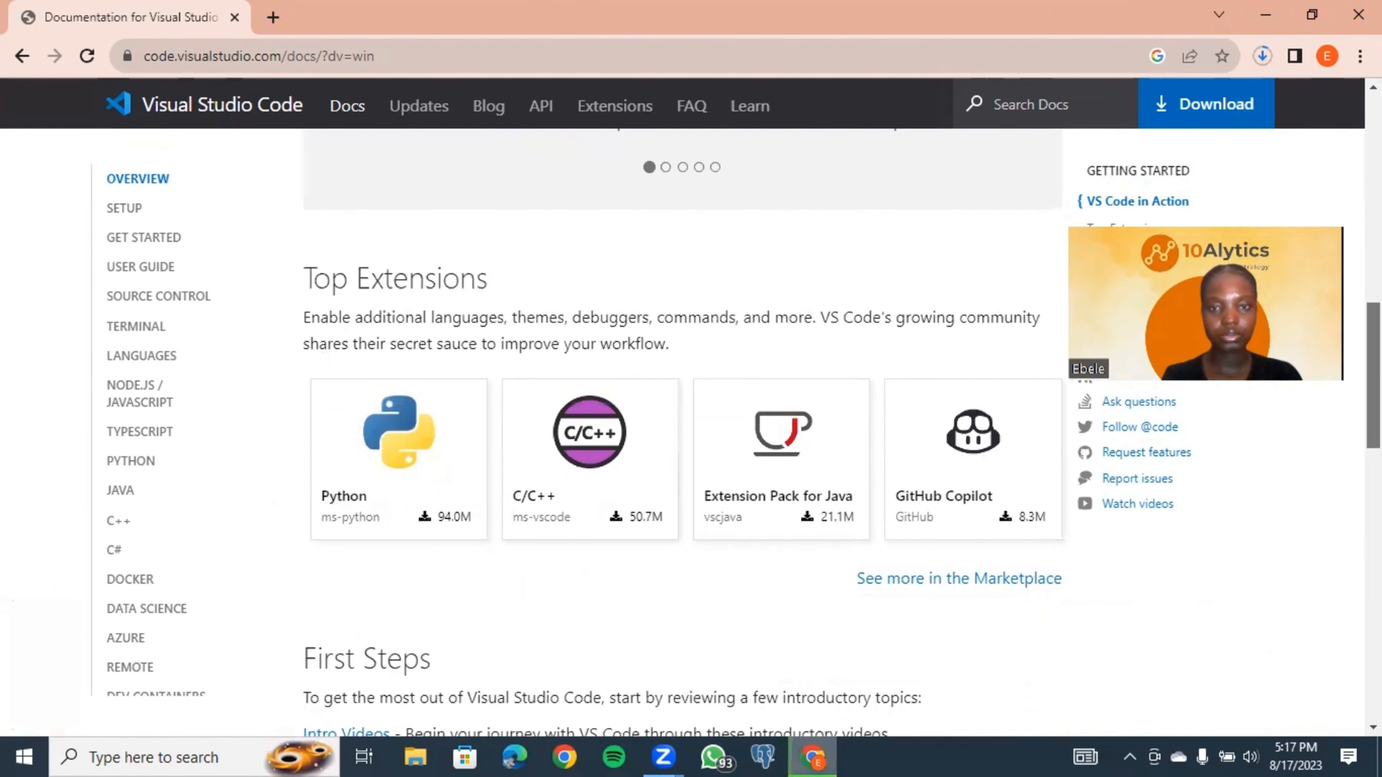
{"action": "scroll", "coordinate": [680, 436], "scroll_direction": "down", "scroll_amount": 4}
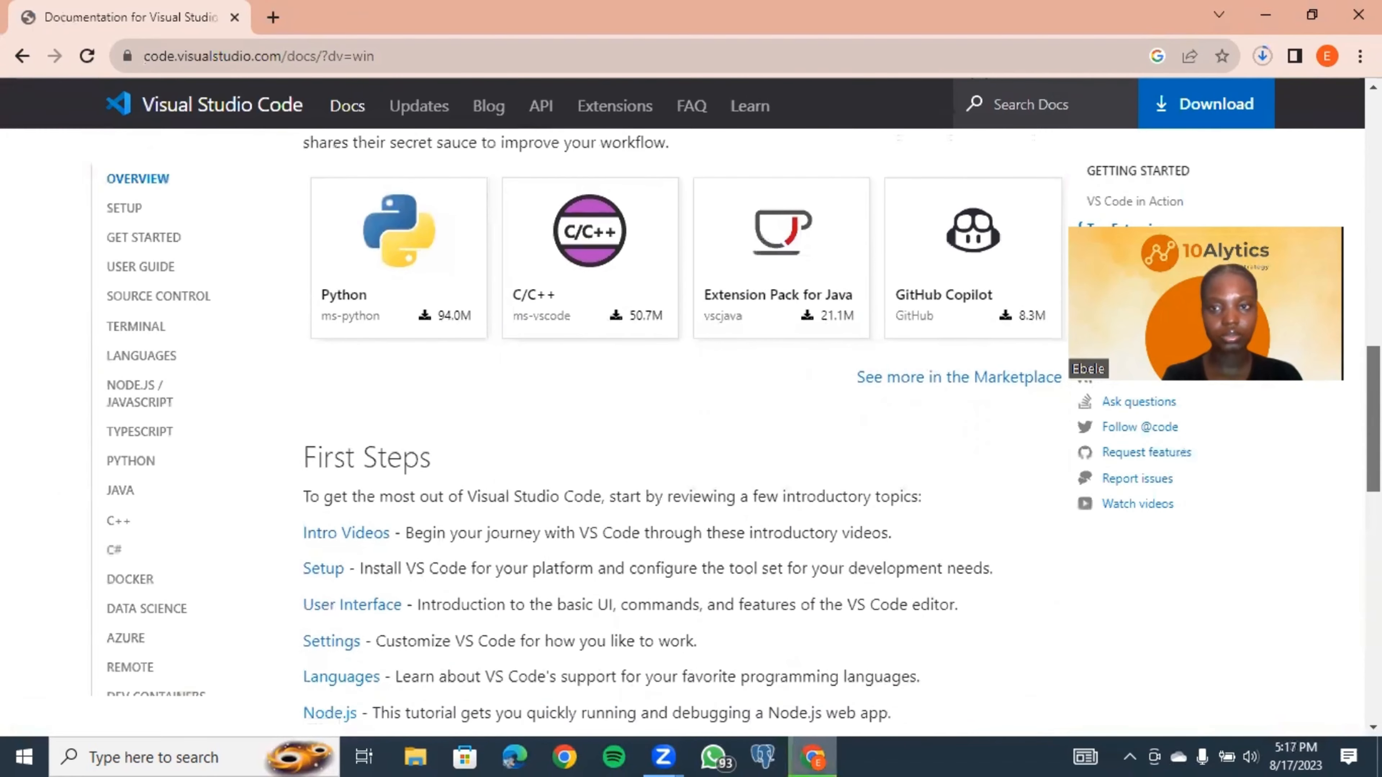
{"action": "scroll", "coordinate": [680, 435], "scroll_direction": "down", "scroll_amount": 6}
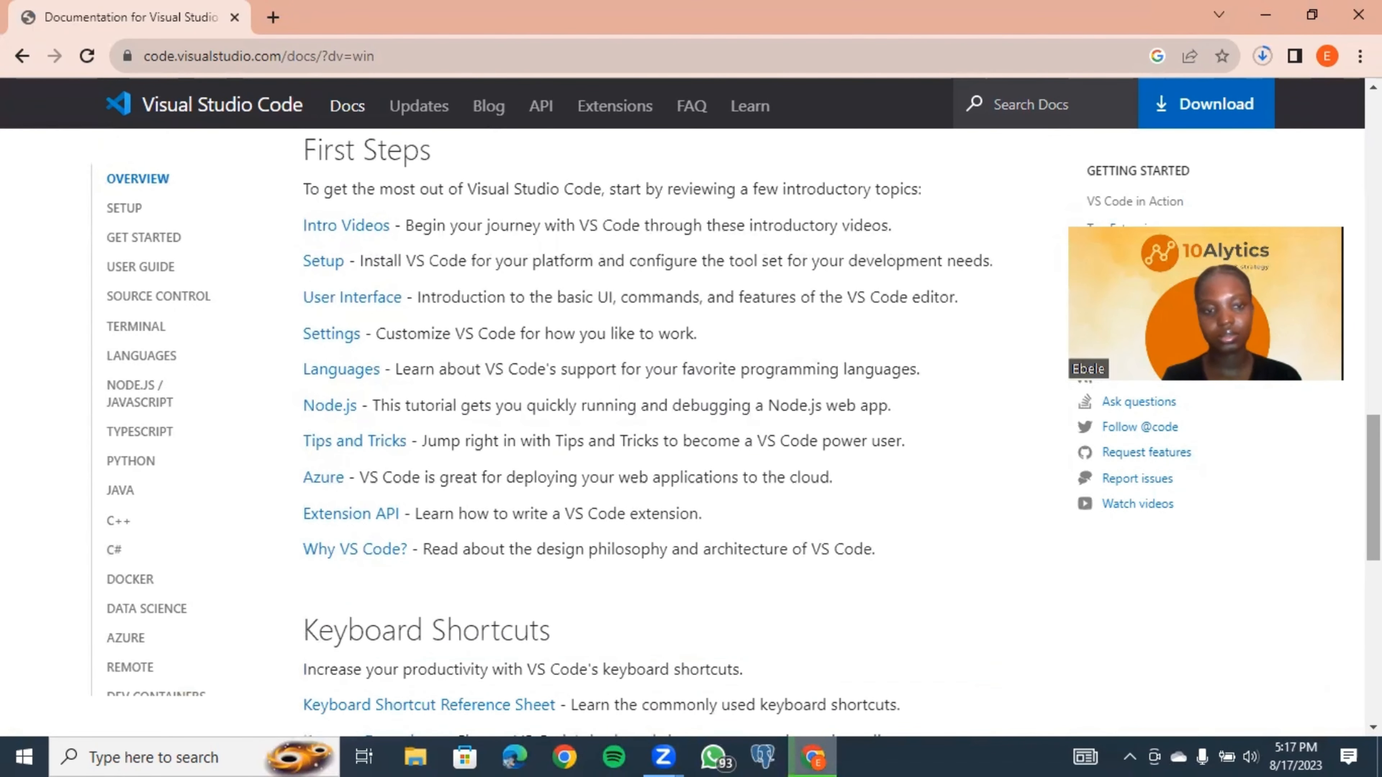
{"action": "scroll", "coordinate": [681, 435], "scroll_direction": "down", "scroll_amount": 7}
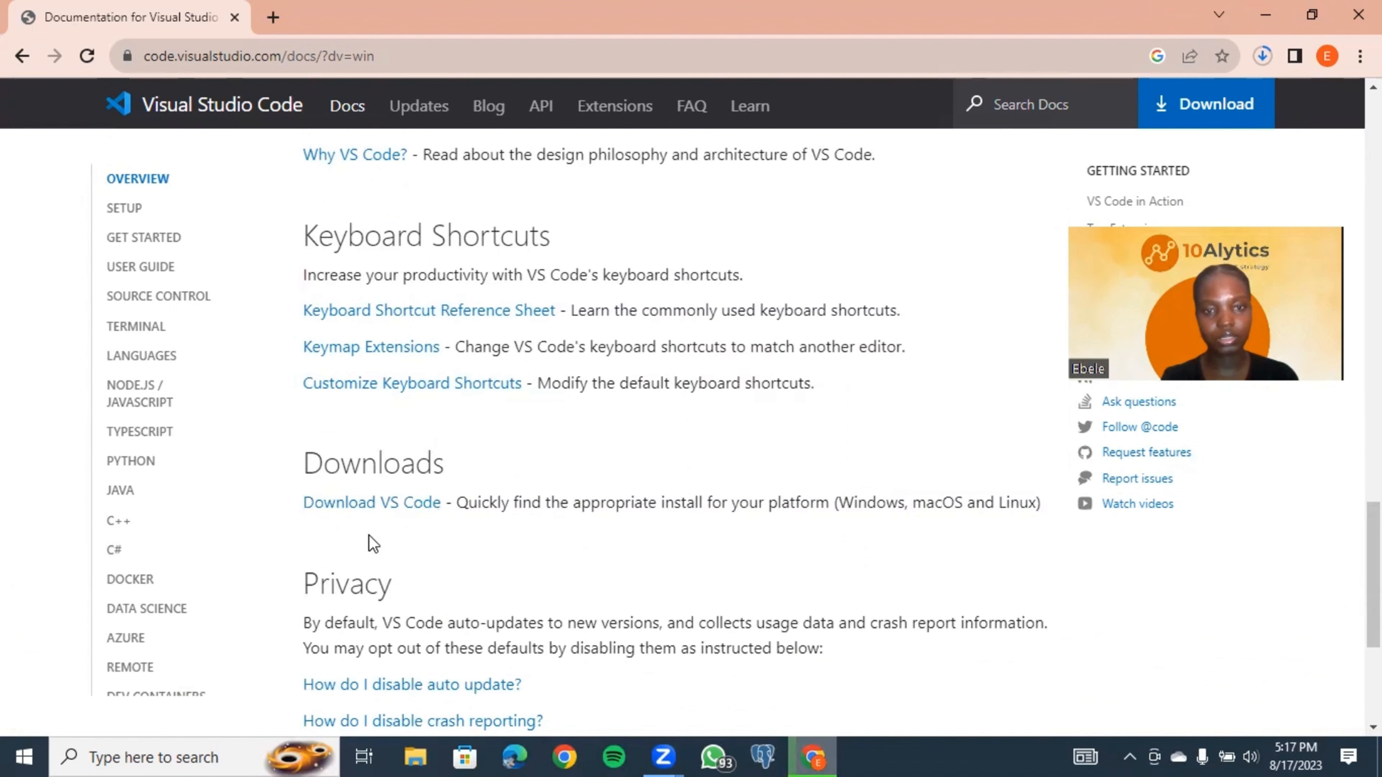
{"action": "left_click", "coordinate": [367, 511]}
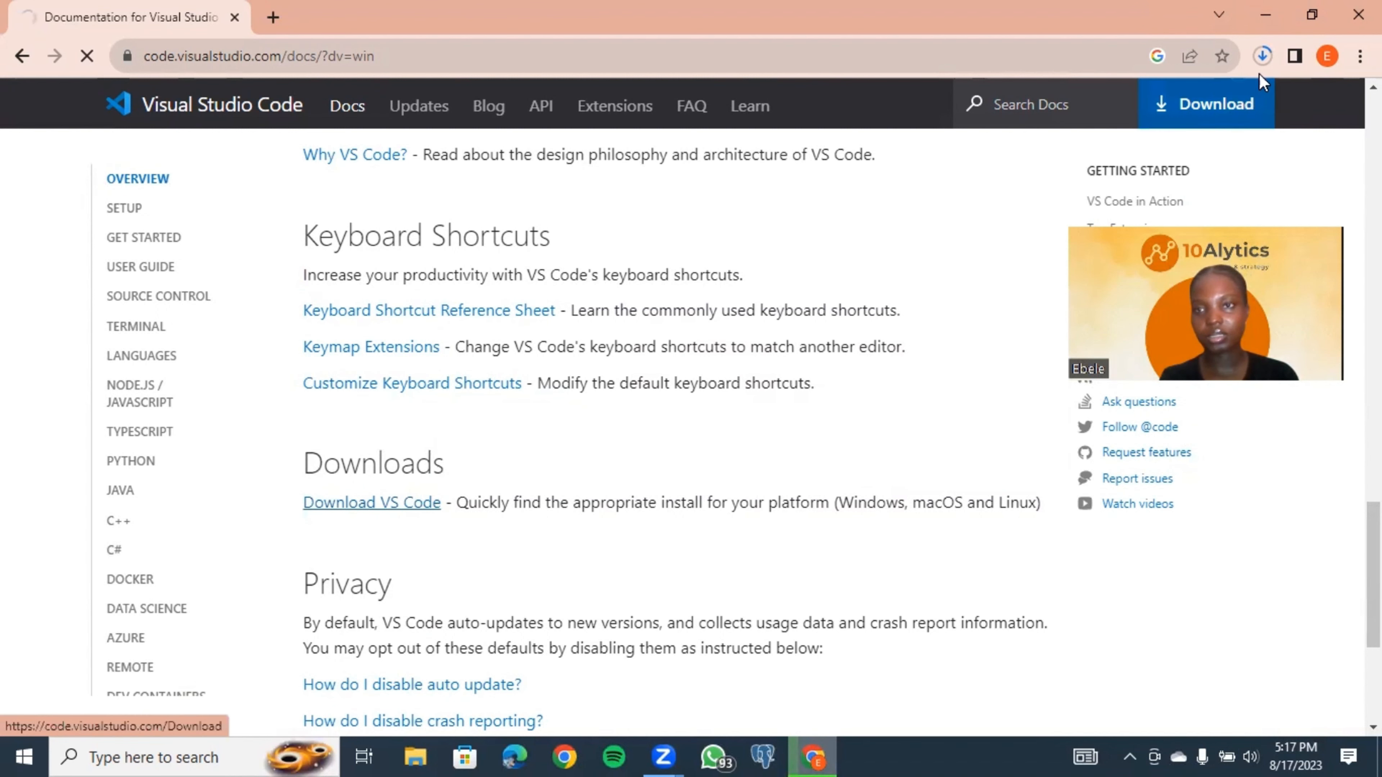
Step: Run the downloaded VSCodeUserSetup-x64-1.81.1.exe installer and accept the license agreement
{"action": "left_click", "coordinate": [1269, 51]}
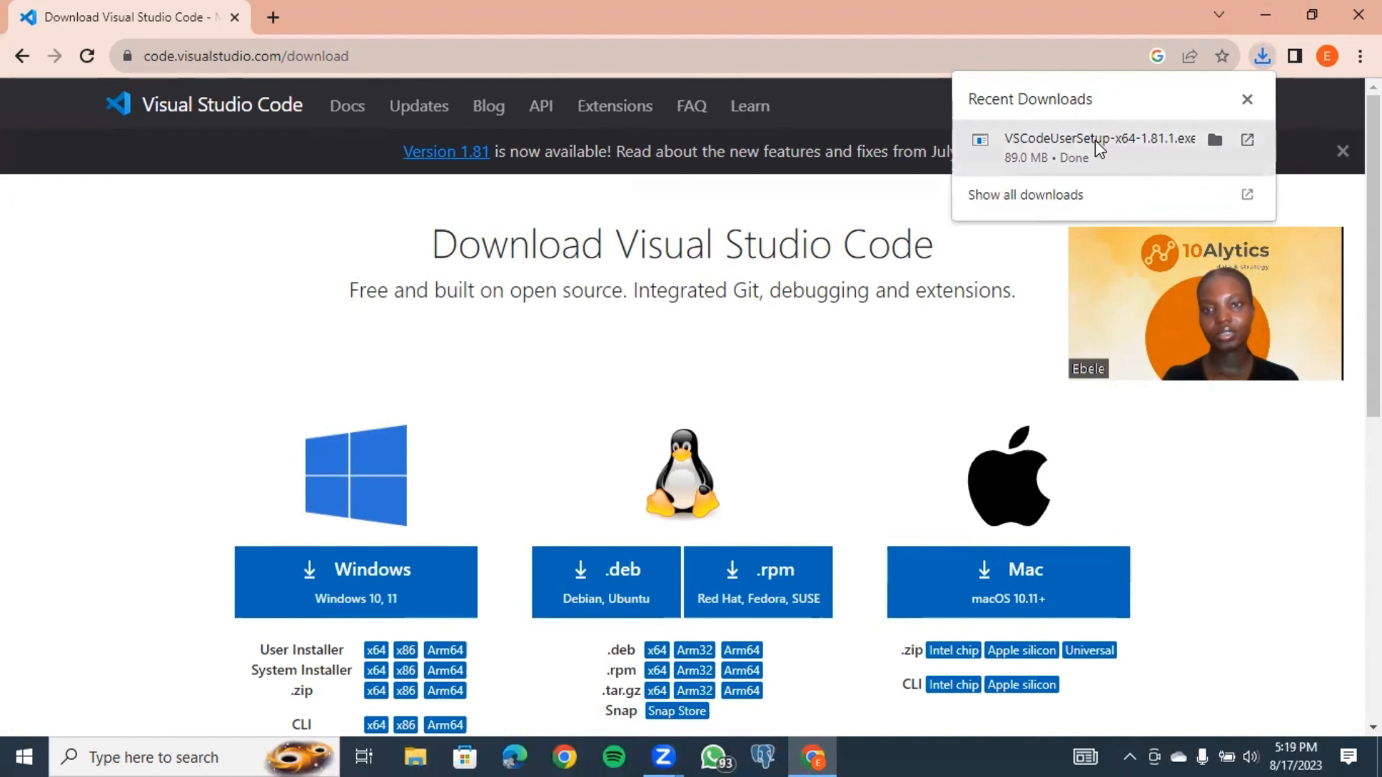
{"action": "left_click", "coordinate": [1130, 134]}
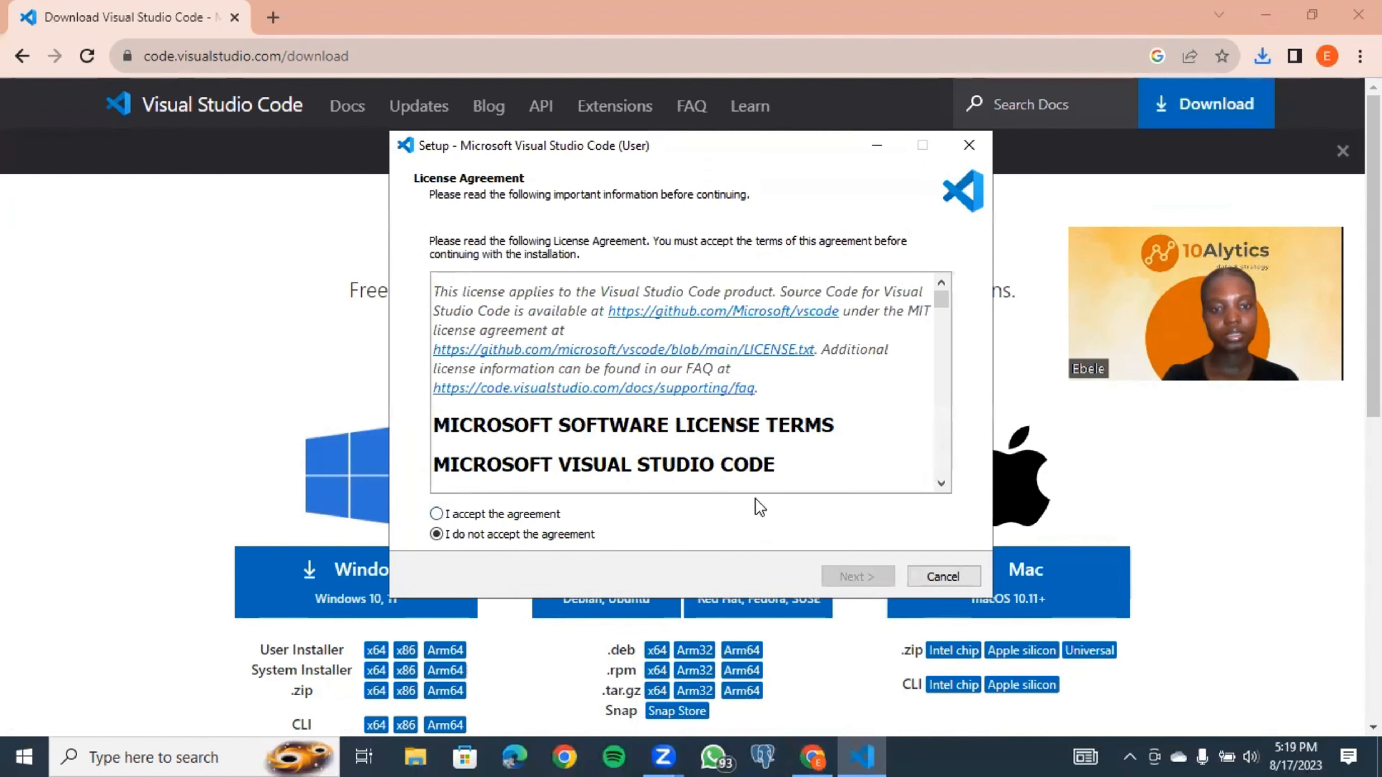
{"action": "left_click", "coordinate": [437, 514]}
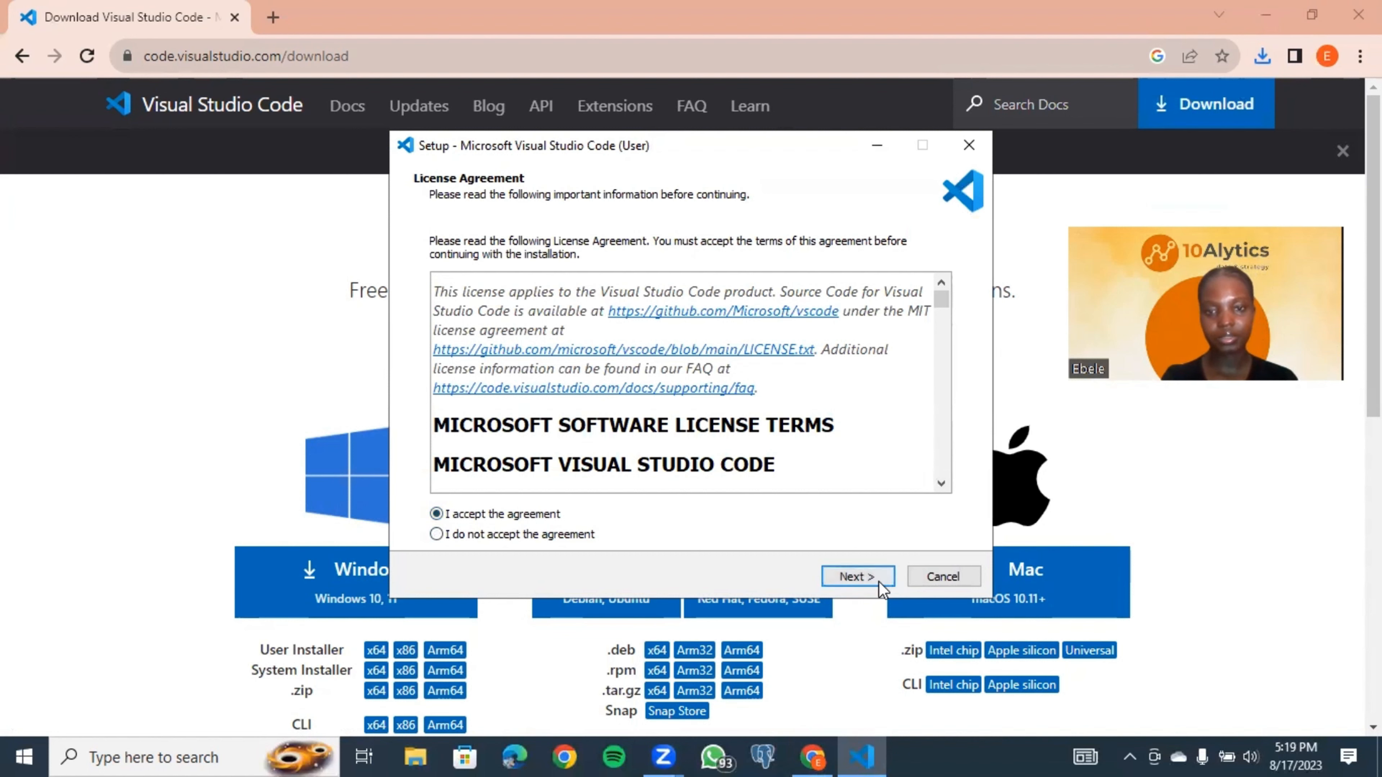
{"action": "left_click", "coordinate": [864, 578]}
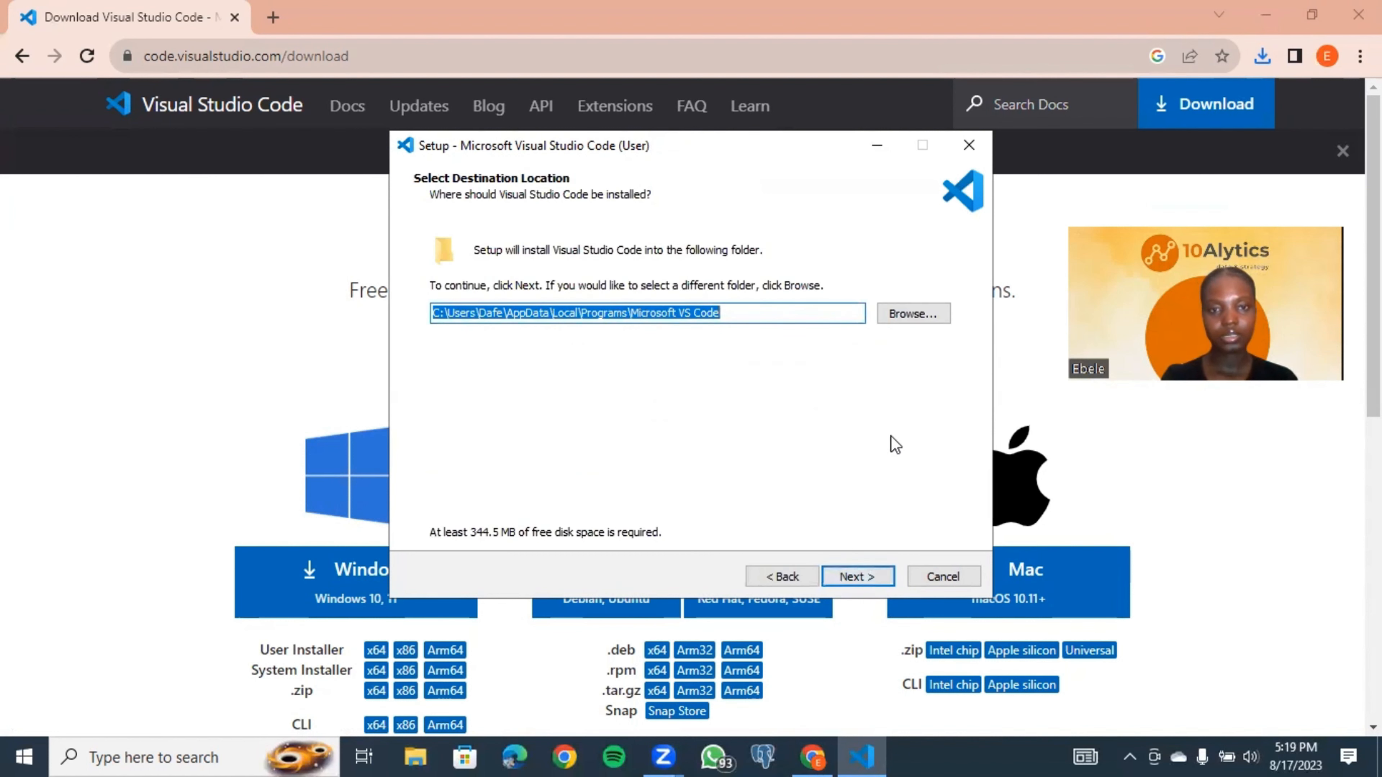
Step: Keep the default destination, Start Menu folder and additional tasks, and start installing Visual Studio Code
{"action": "left_click", "coordinate": [866, 577]}
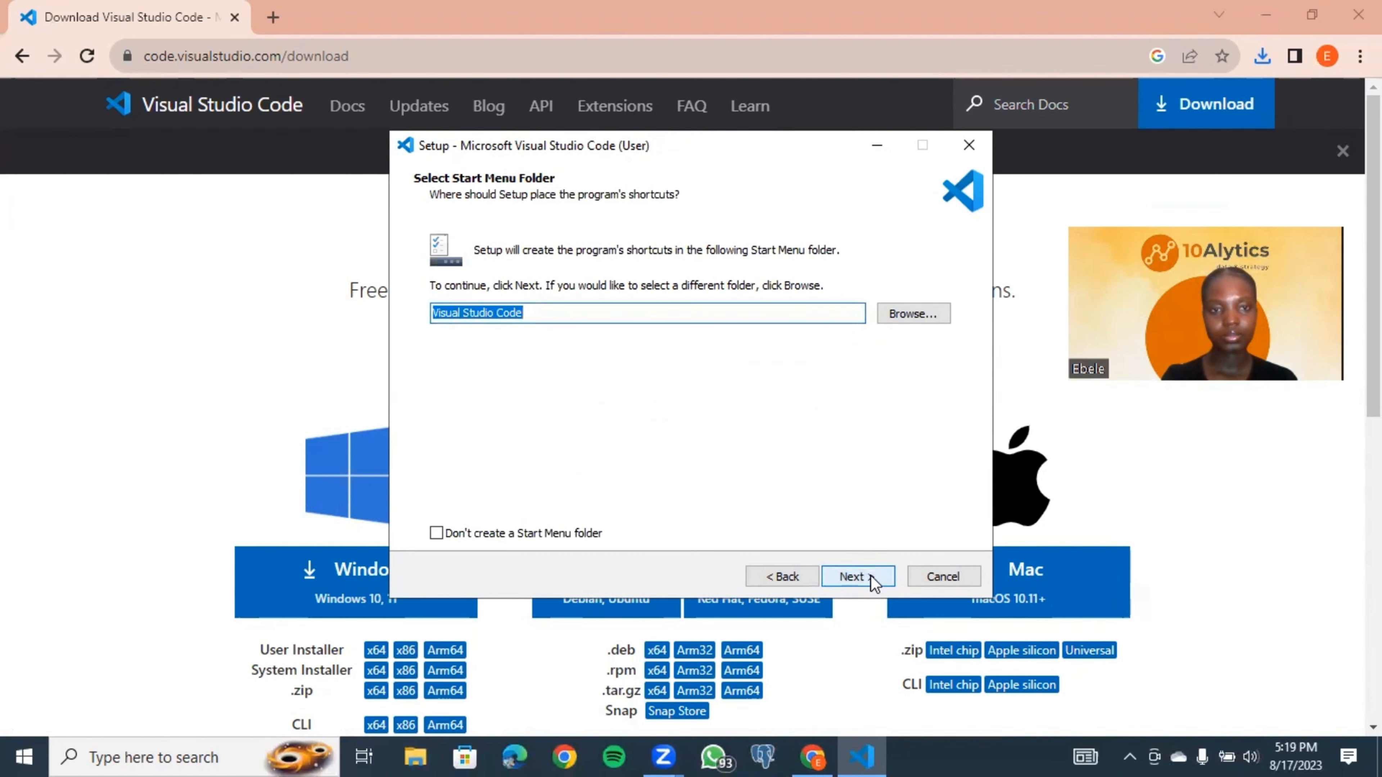
{"action": "left_click", "coordinate": [865, 578]}
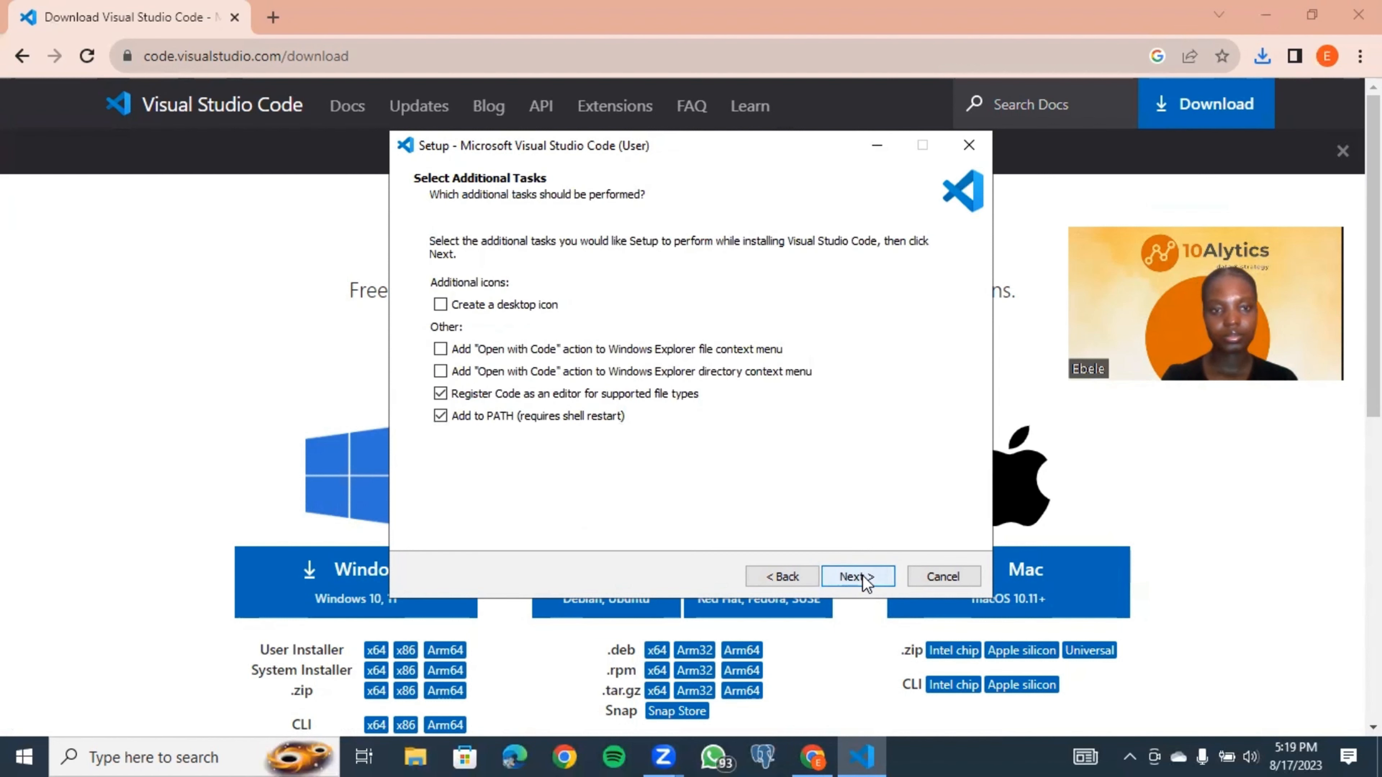
{"action": "left_click", "coordinate": [866, 578]}
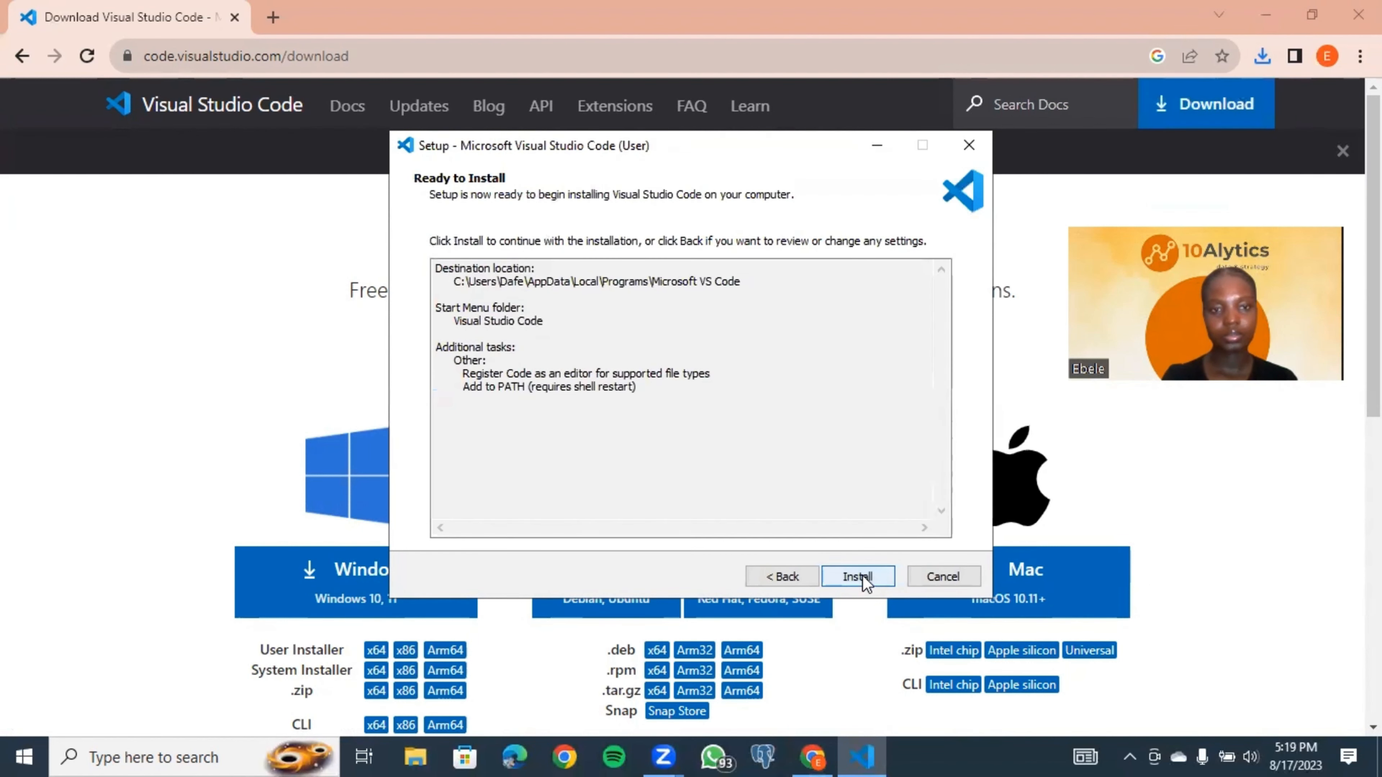
{"action": "left_click", "coordinate": [858, 577]}
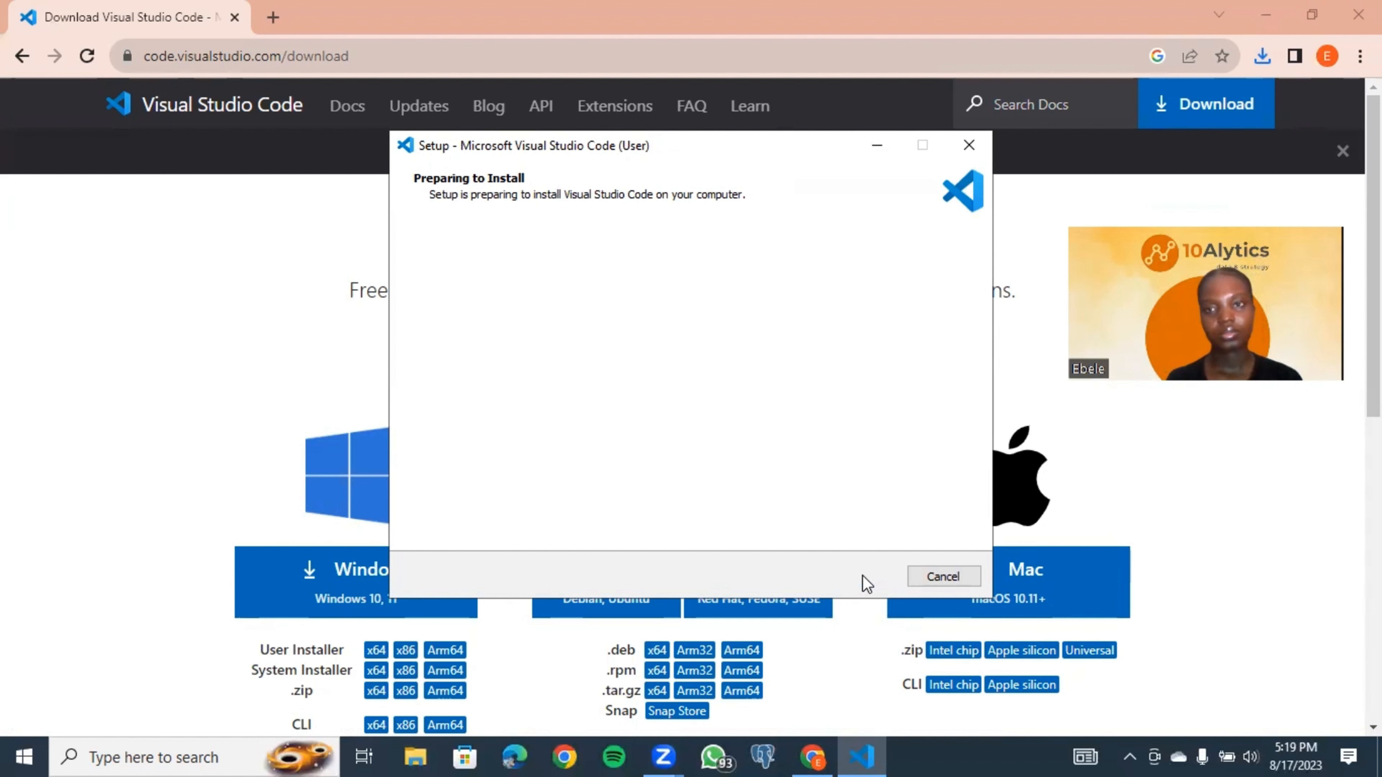
Step: Minimize the browser and finish the Visual Studio Code setup with the option to launch the program kept on
{"action": "left_click", "coordinate": [1245, 32]}
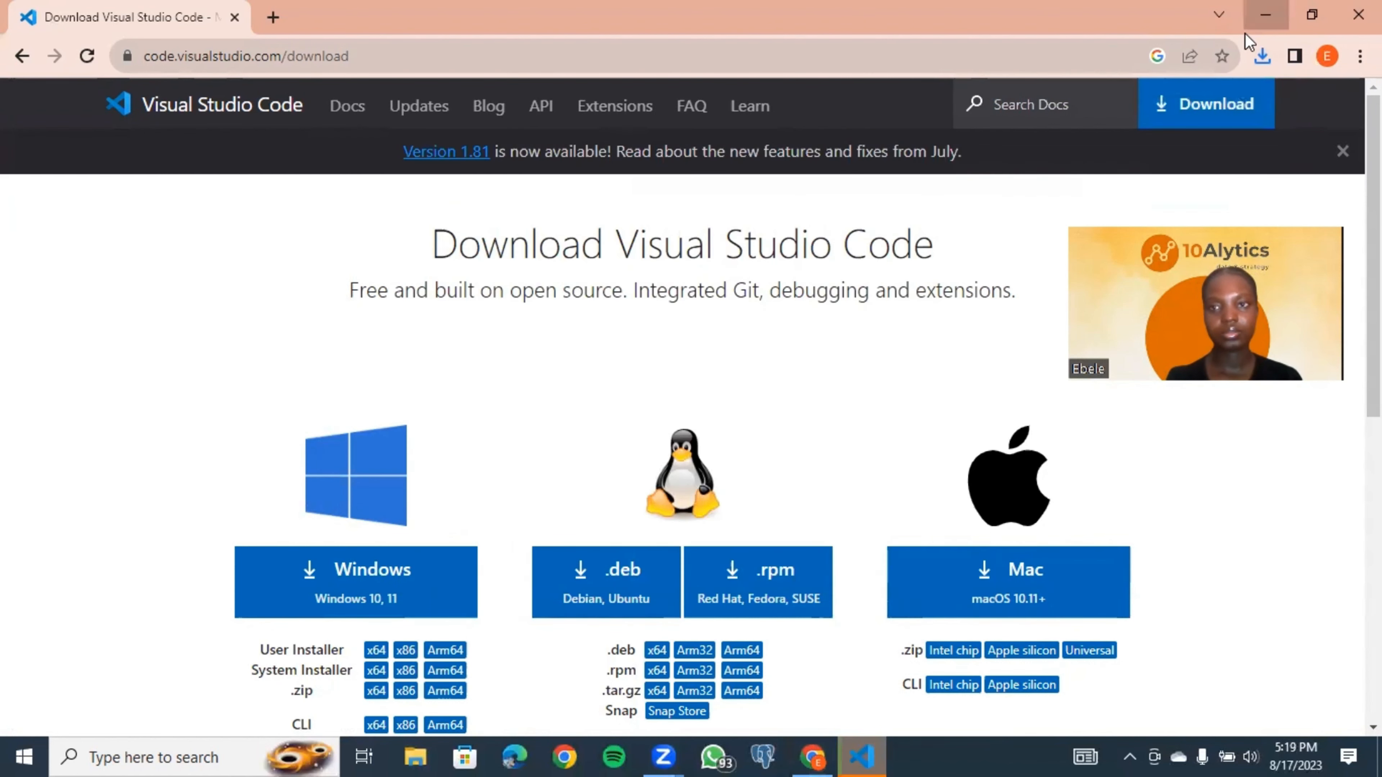
{"action": "left_click", "coordinate": [1246, 29]}
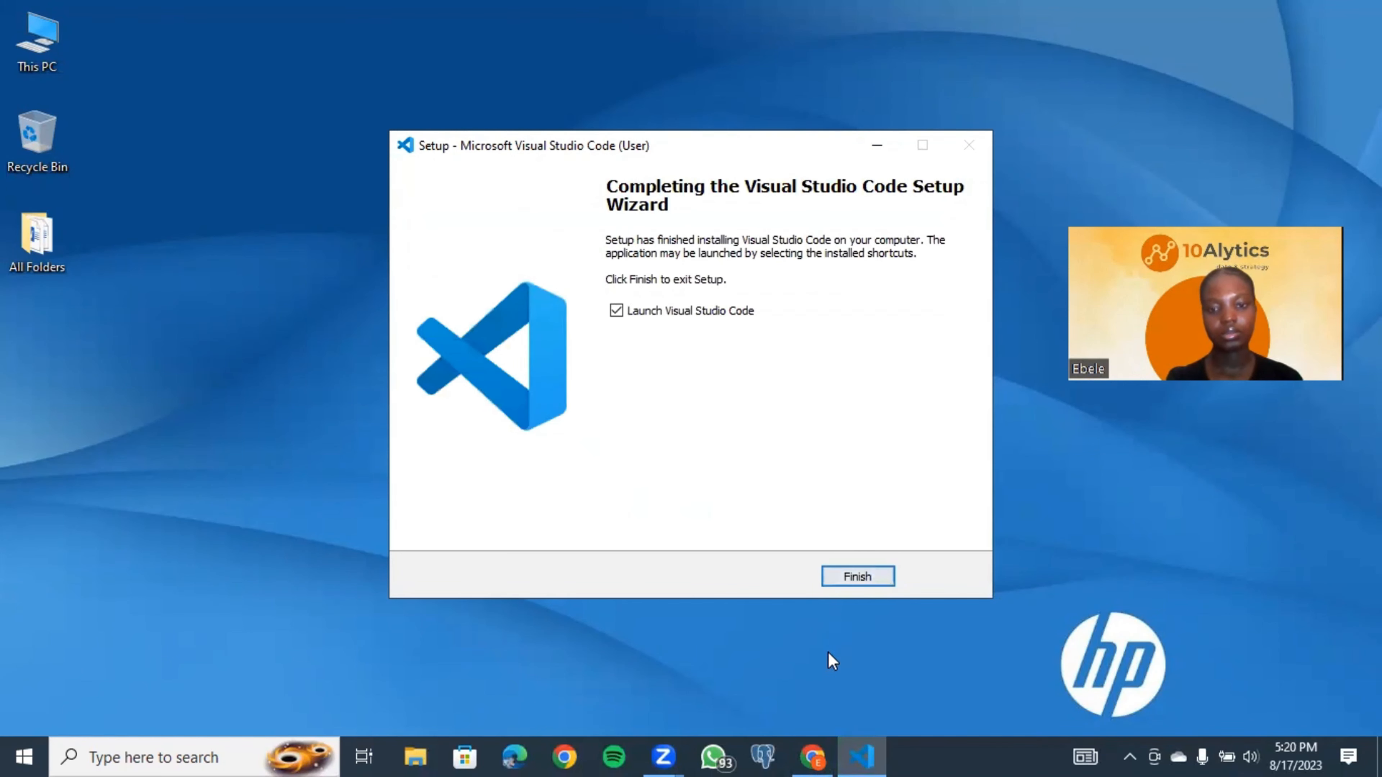
{"action": "right_click", "coordinate": [863, 746]}
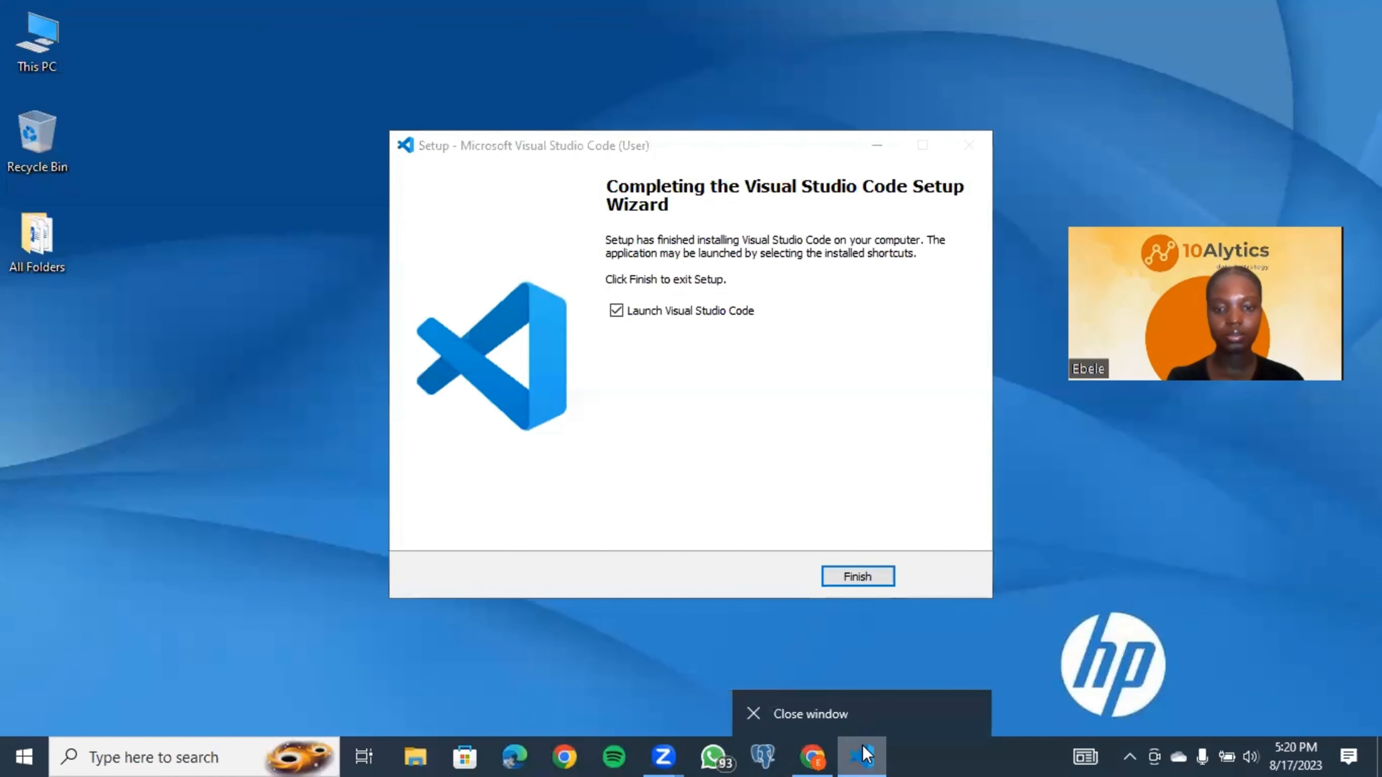
{"action": "left_click", "coordinate": [860, 578]}
{"action": "left_click", "coordinate": [858, 577]}
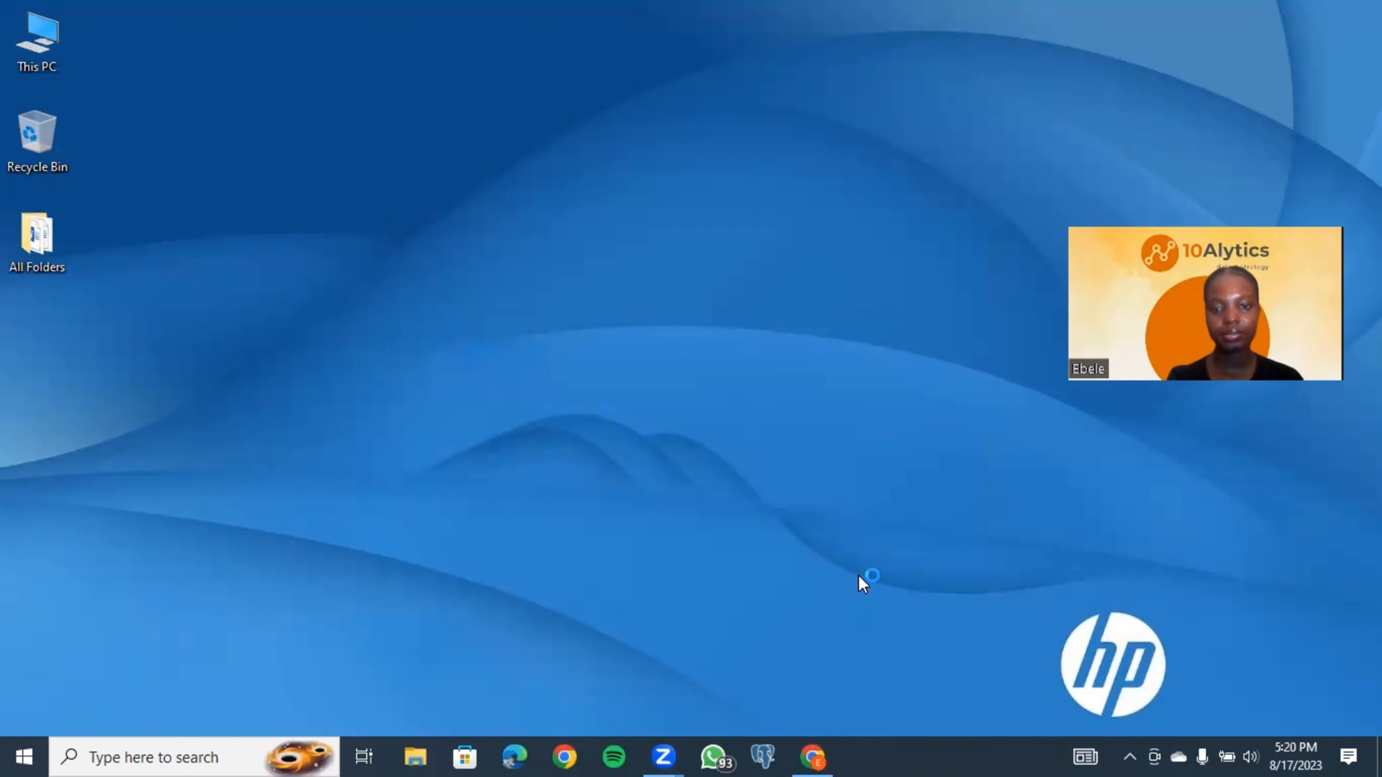
Step: Pin the newly launched Visual Studio Code to the taskbar
{"action": "left_click", "coordinate": [140, 758]}
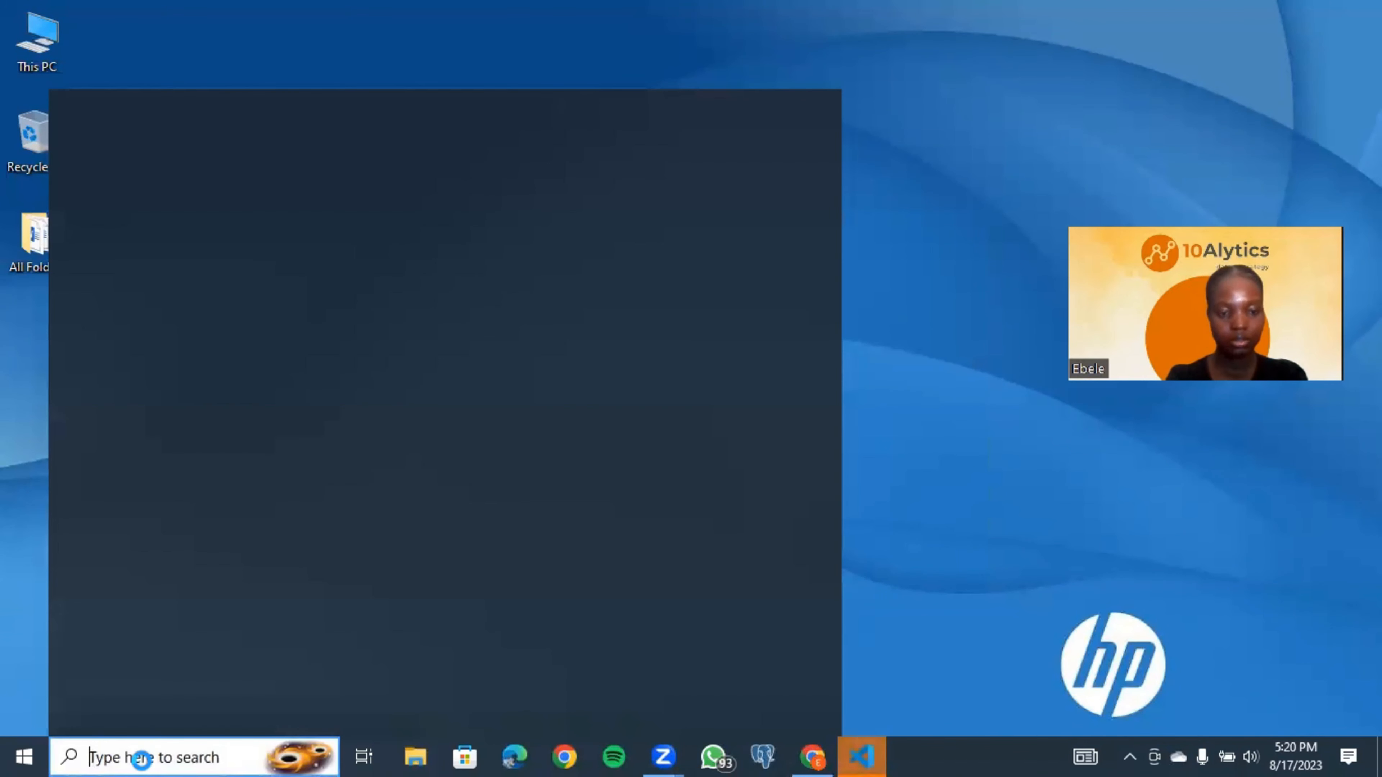
{"action": "type", "text": "vi"}
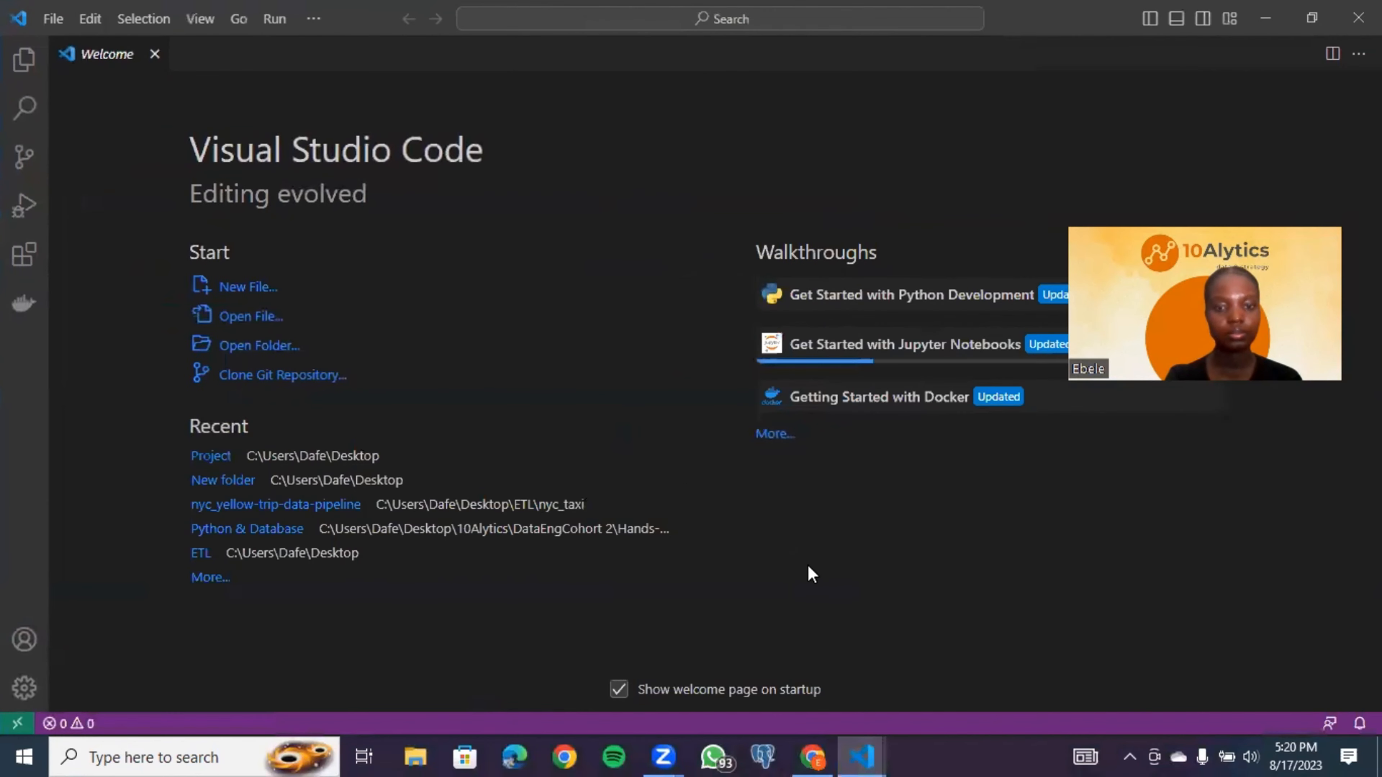
{"action": "right_click", "coordinate": [864, 754]}
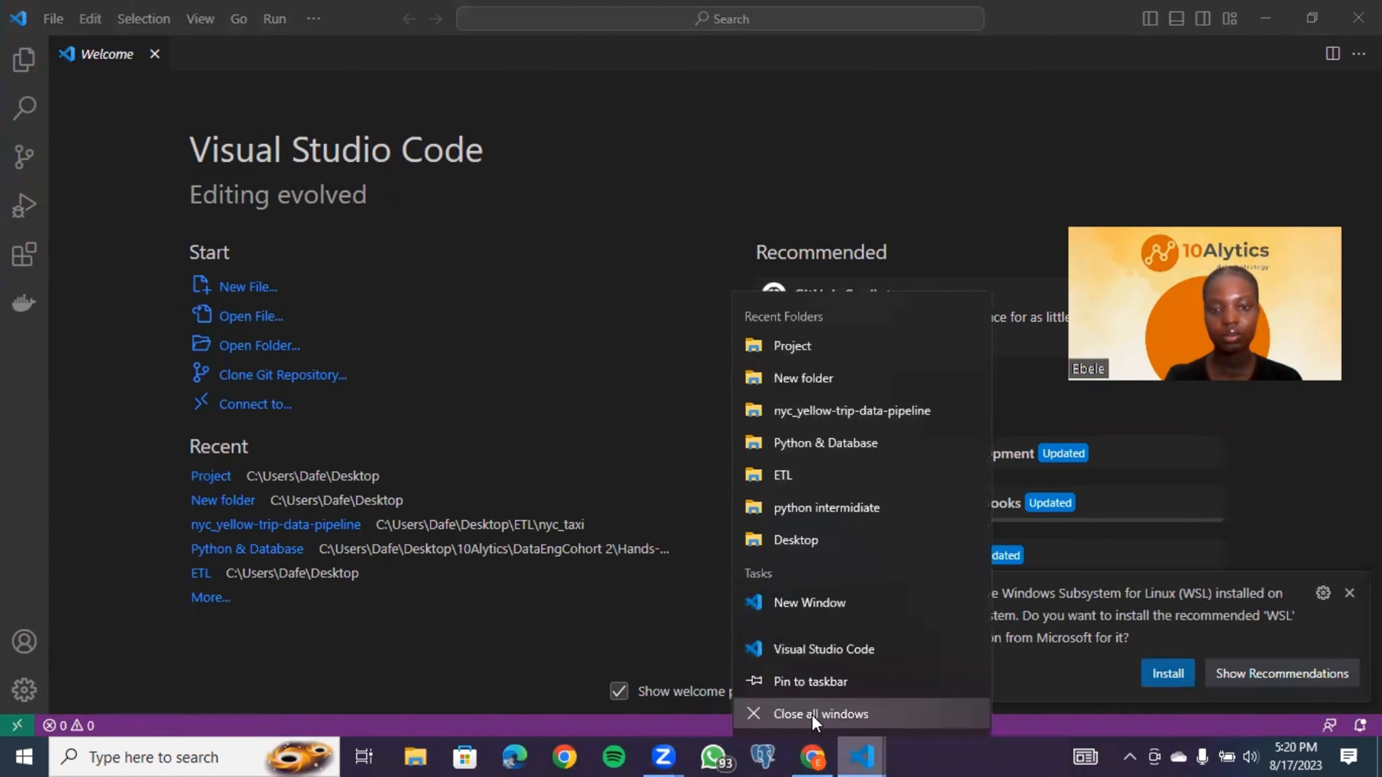
{"action": "left_click", "coordinate": [814, 686]}
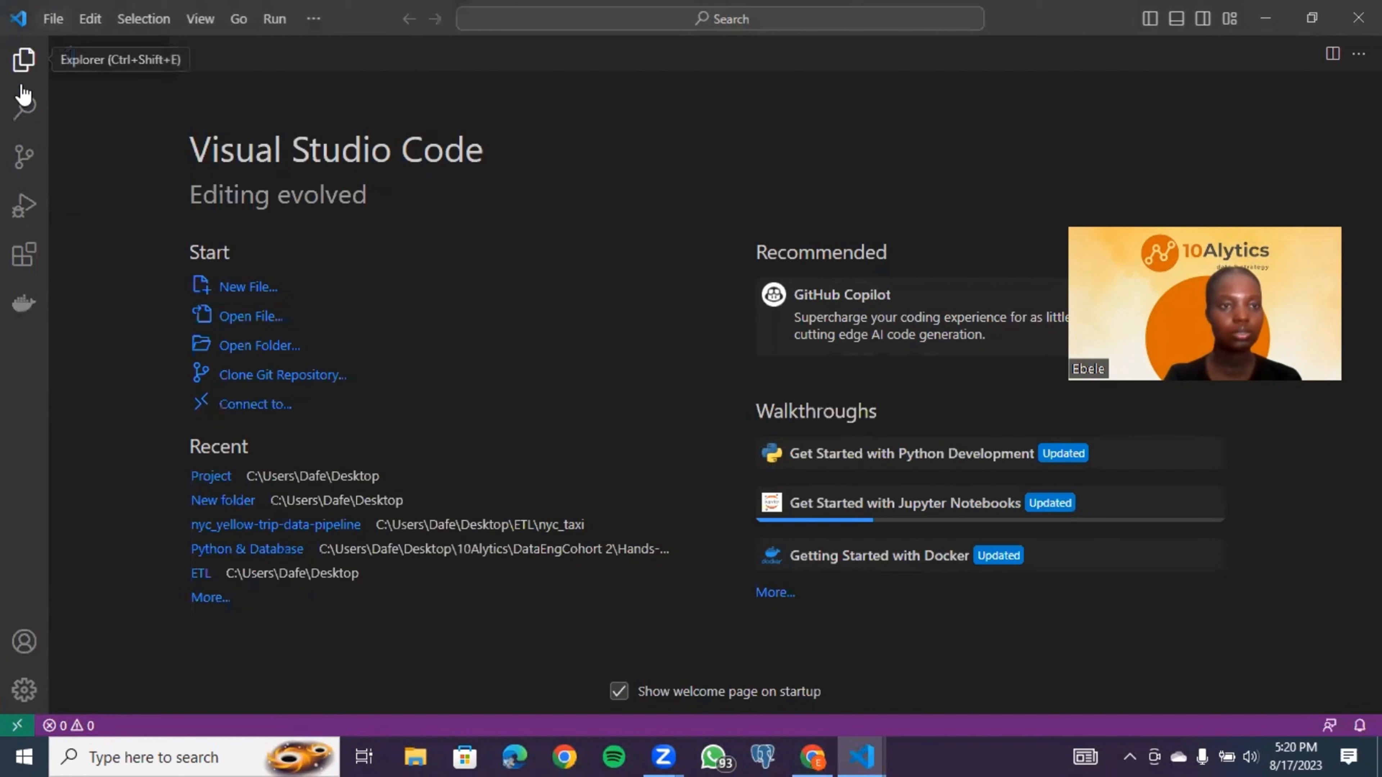
Step: Search the Visual Studio Code extensions marketplace for "python"
{"action": "left_click", "coordinate": [22, 254]}
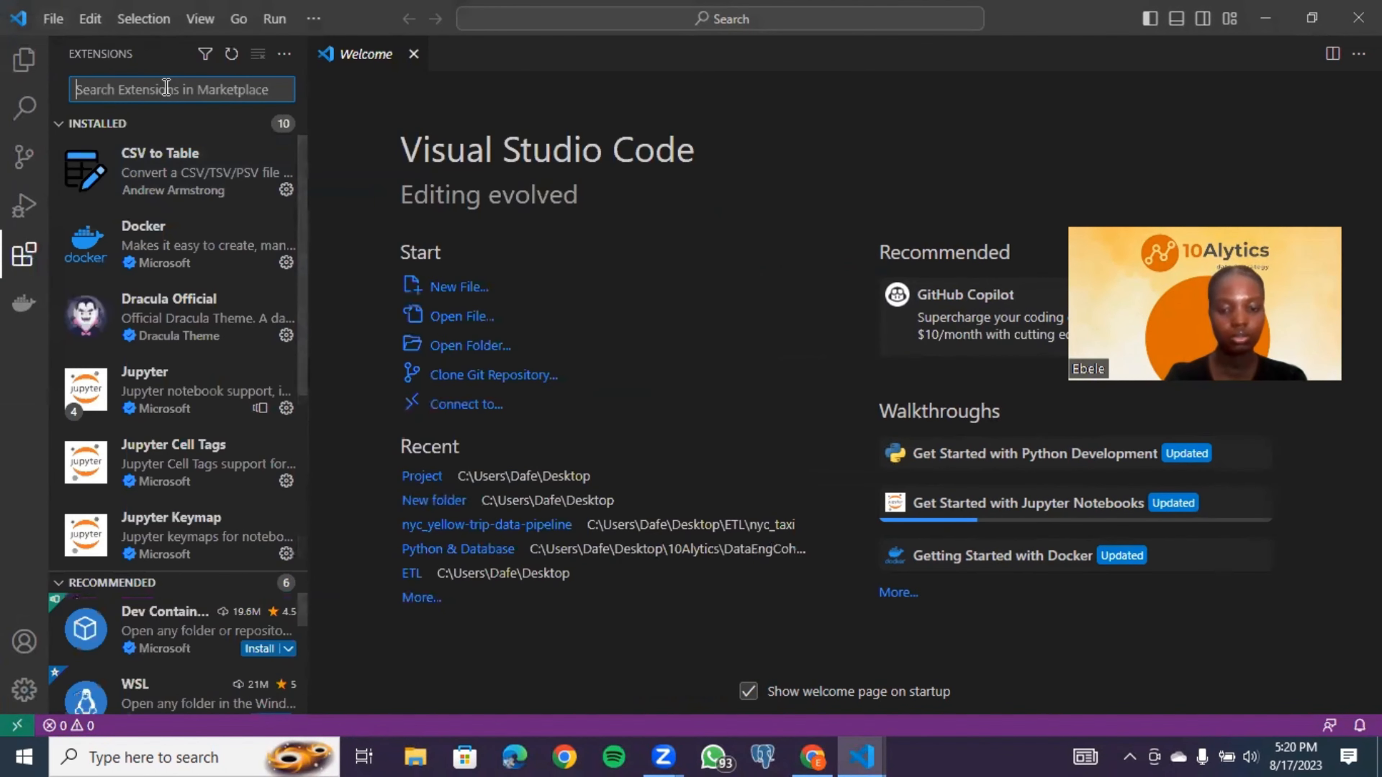
{"action": "type", "text": "pyth"}
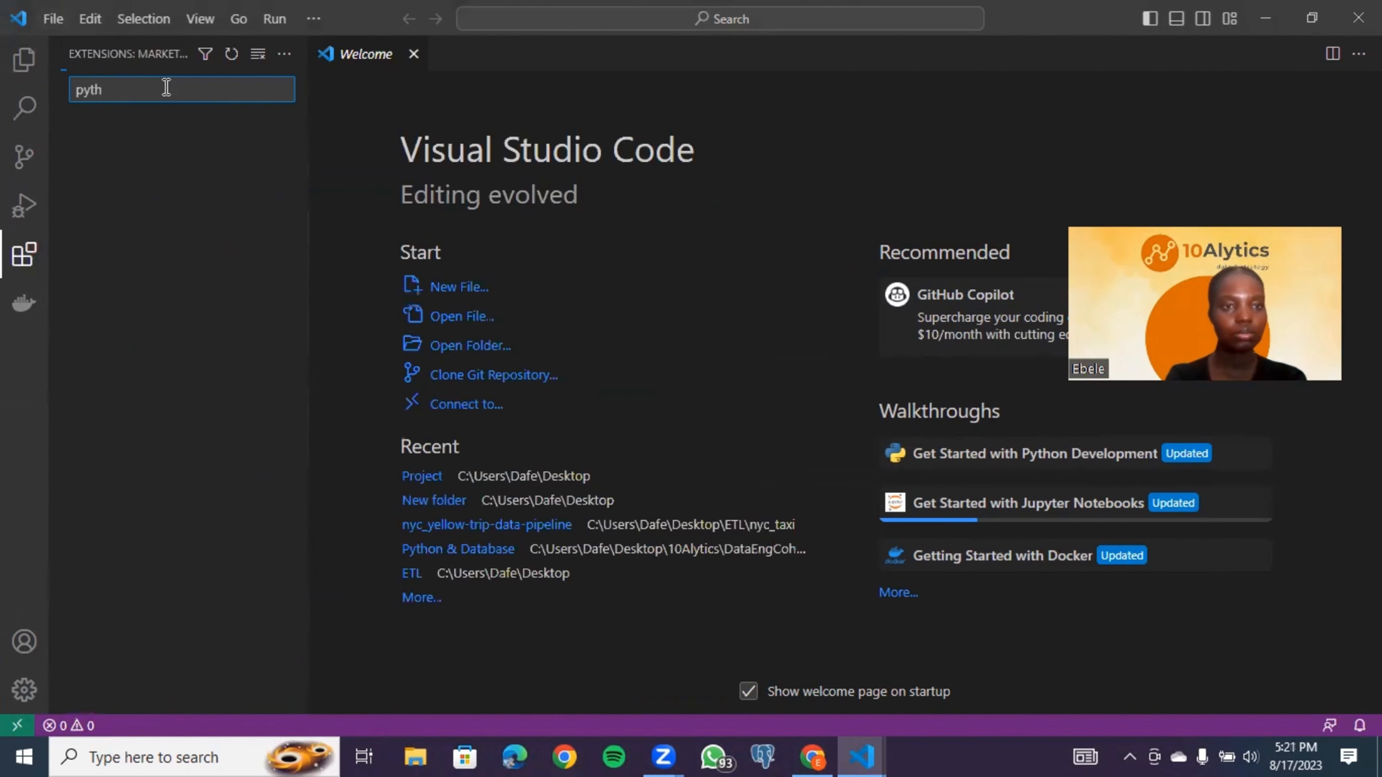
{"action": "type", "text": "on"}
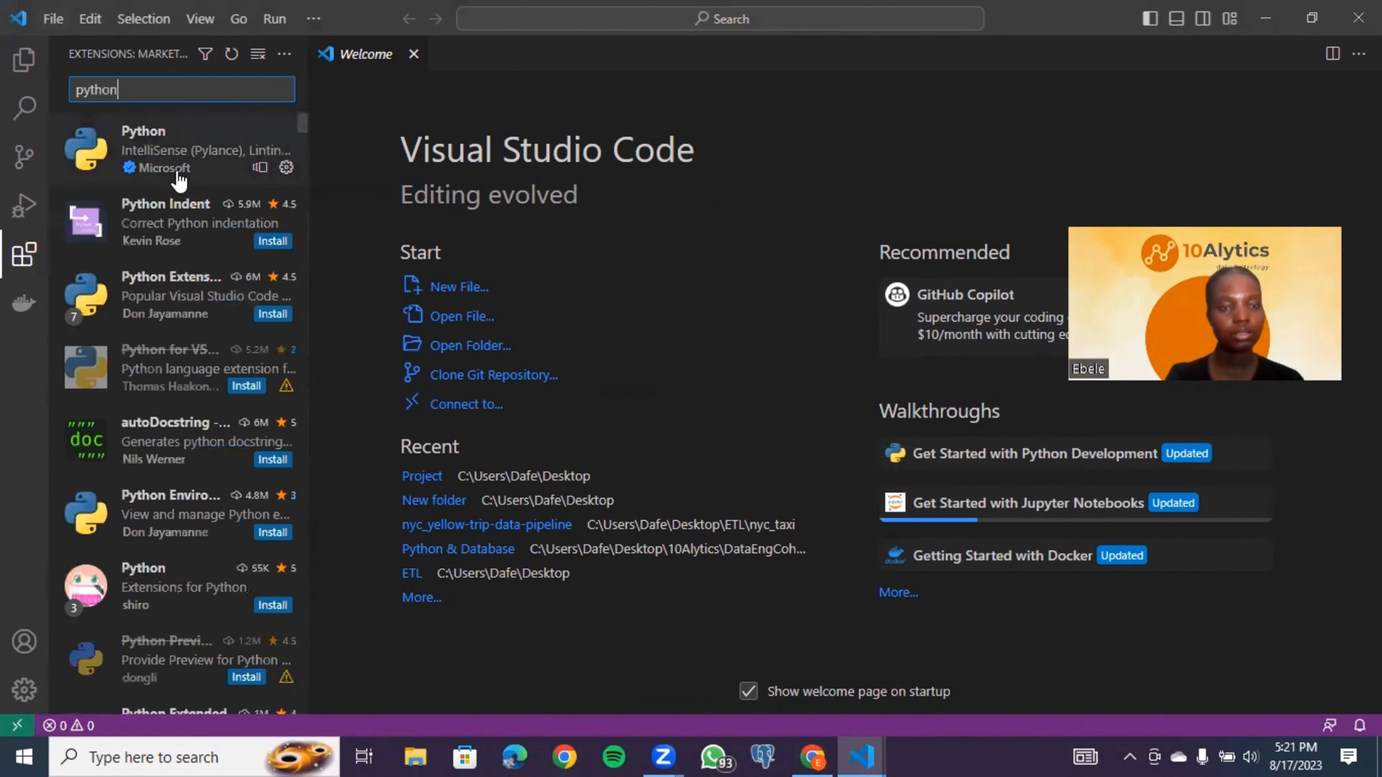
{"action": "mouse_move", "coordinate": [206, 151]}
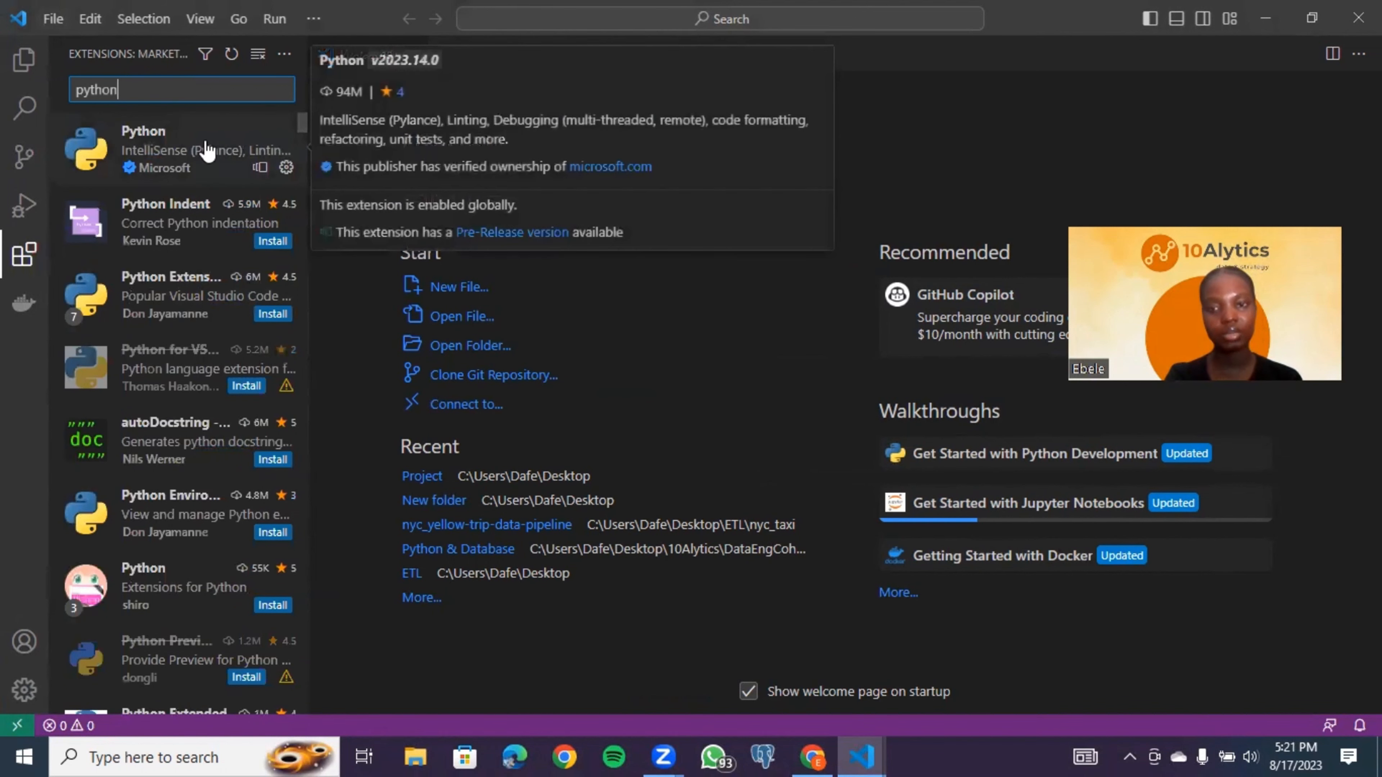
Step: Open the details page of Microsoft's Python extension
{"action": "left_click", "coordinate": [215, 151]}
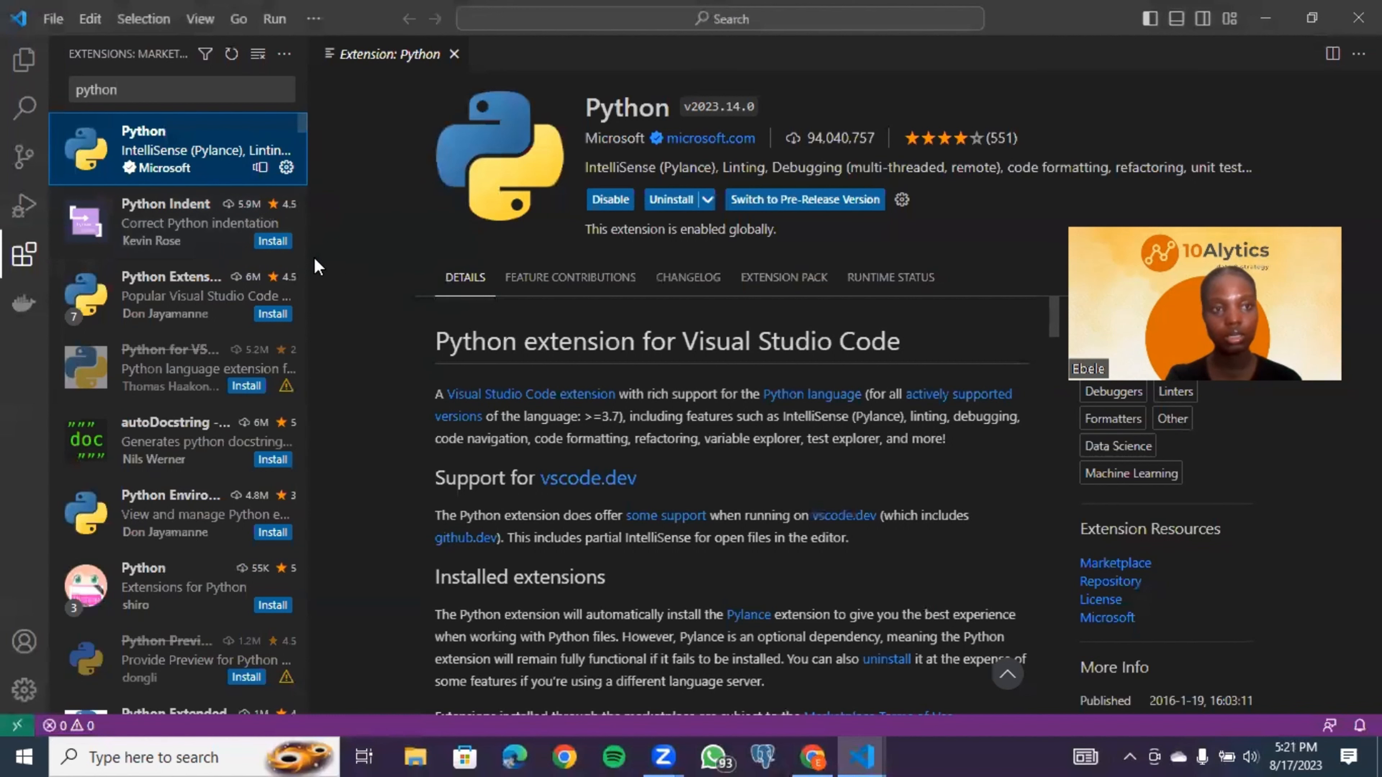
Step: Create a new file named project.py in the Documents folder
{"action": "left_click", "coordinate": [19, 71]}
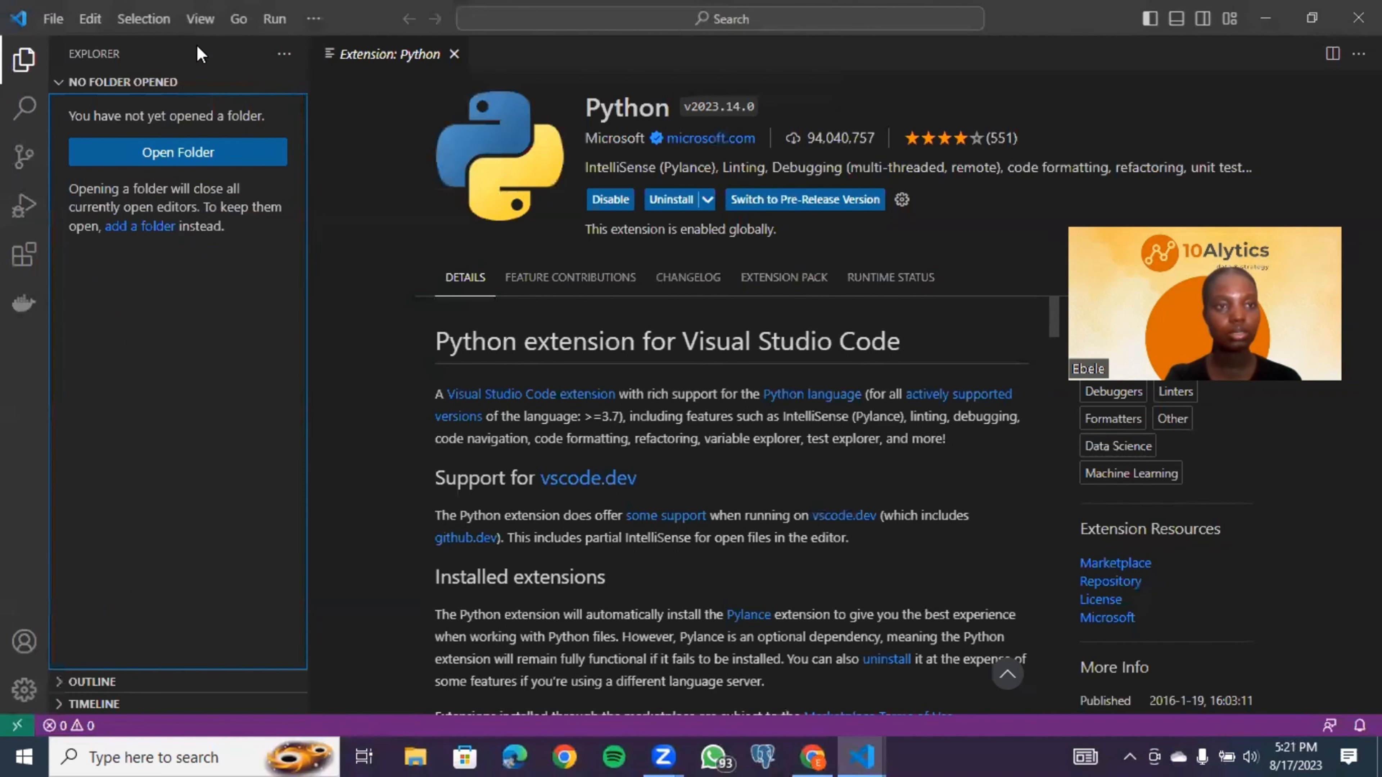
{"action": "left_click", "coordinate": [53, 19]}
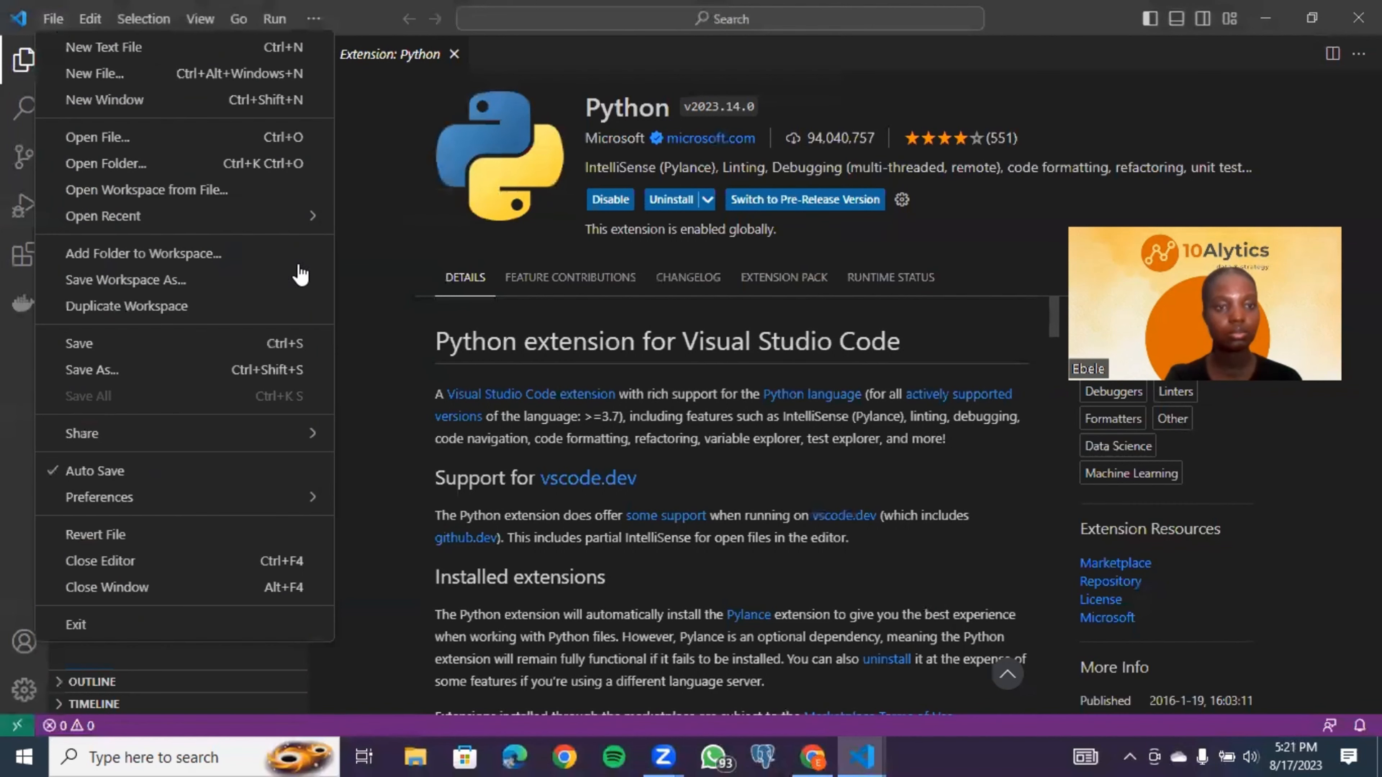
{"action": "left_click", "coordinate": [144, 75]}
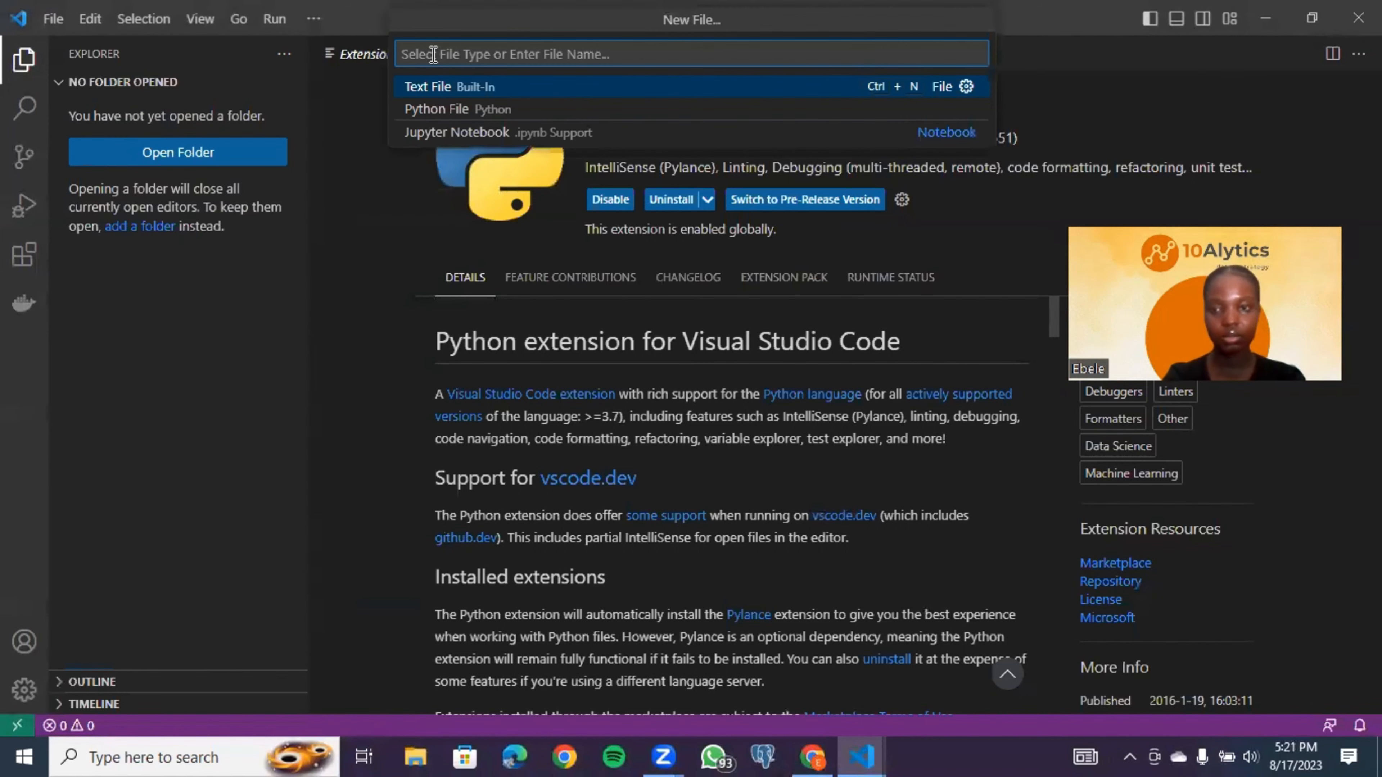
{"action": "type", "text": "proje"}
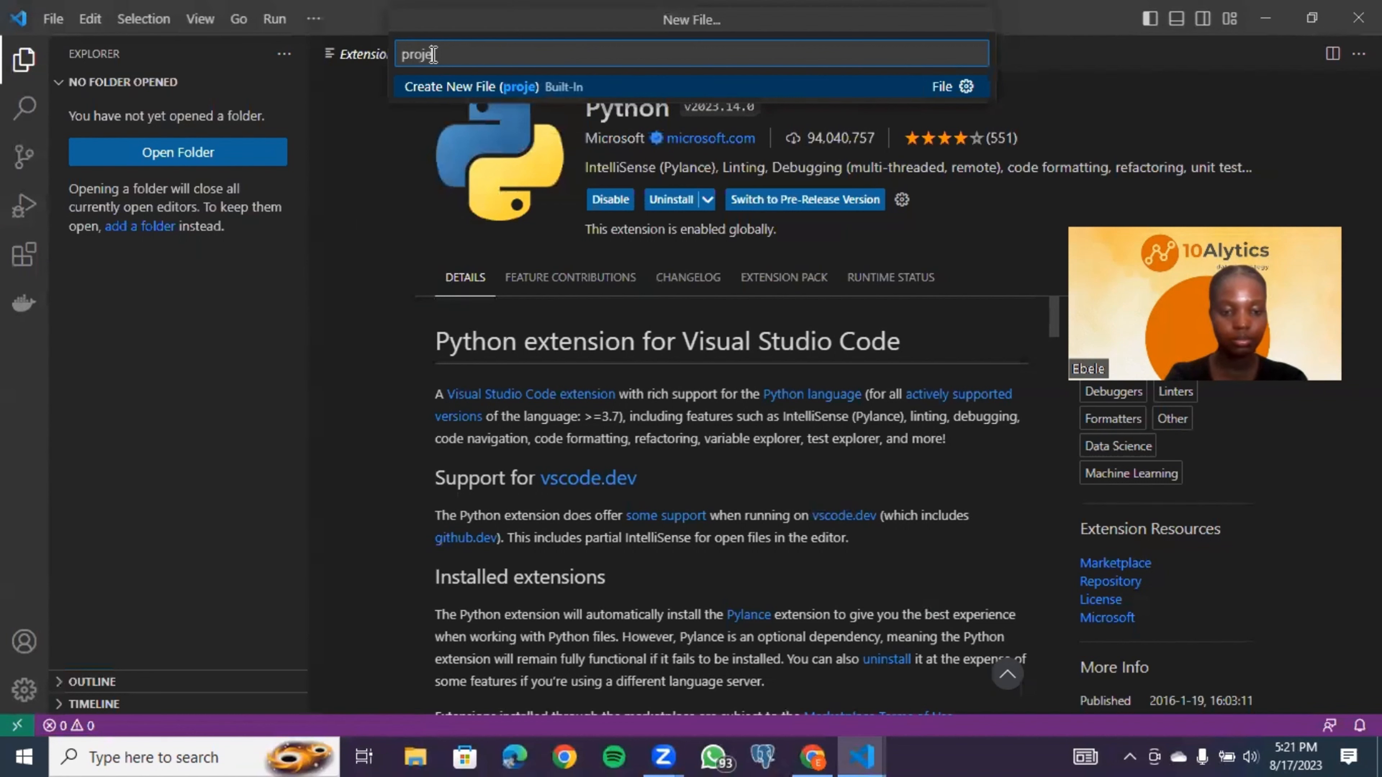
{"action": "type", "text": "ct."}
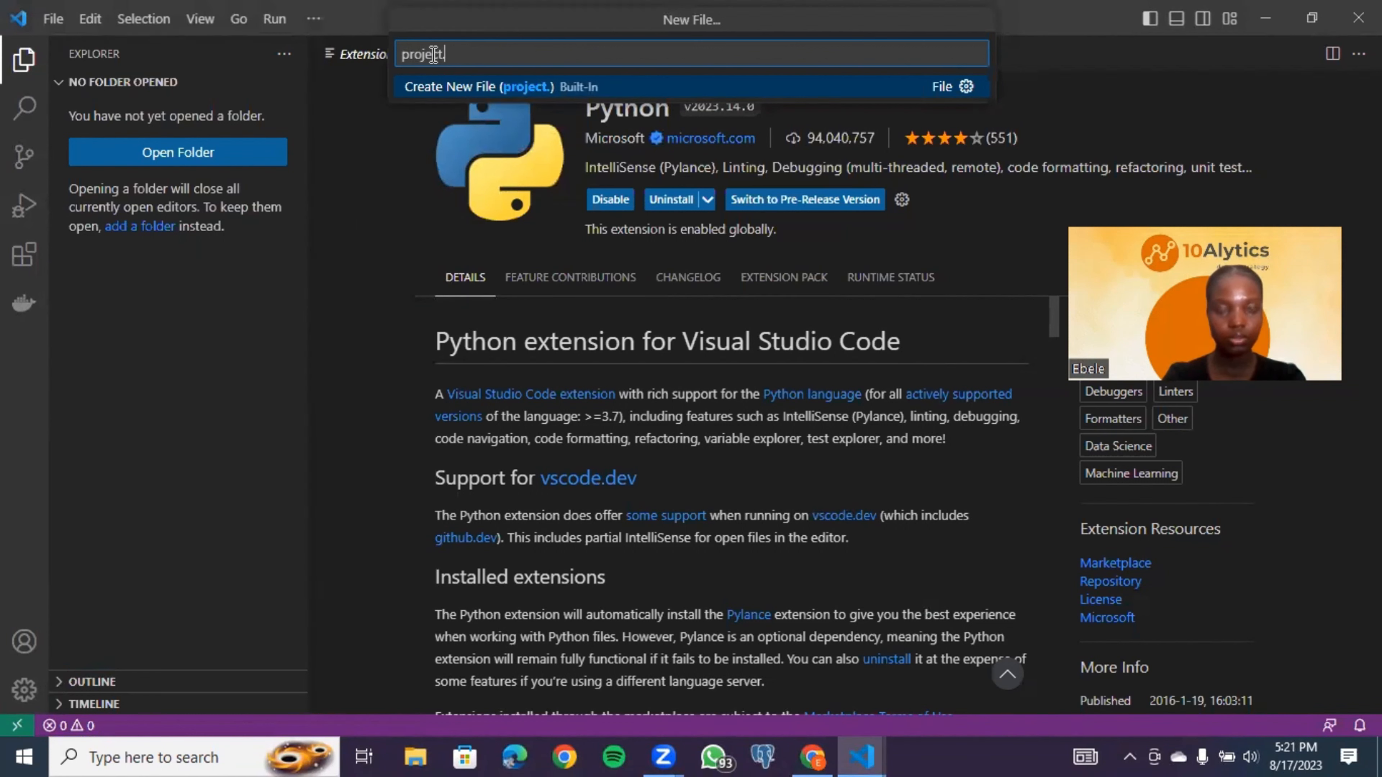
{"action": "type", "text": "py"}
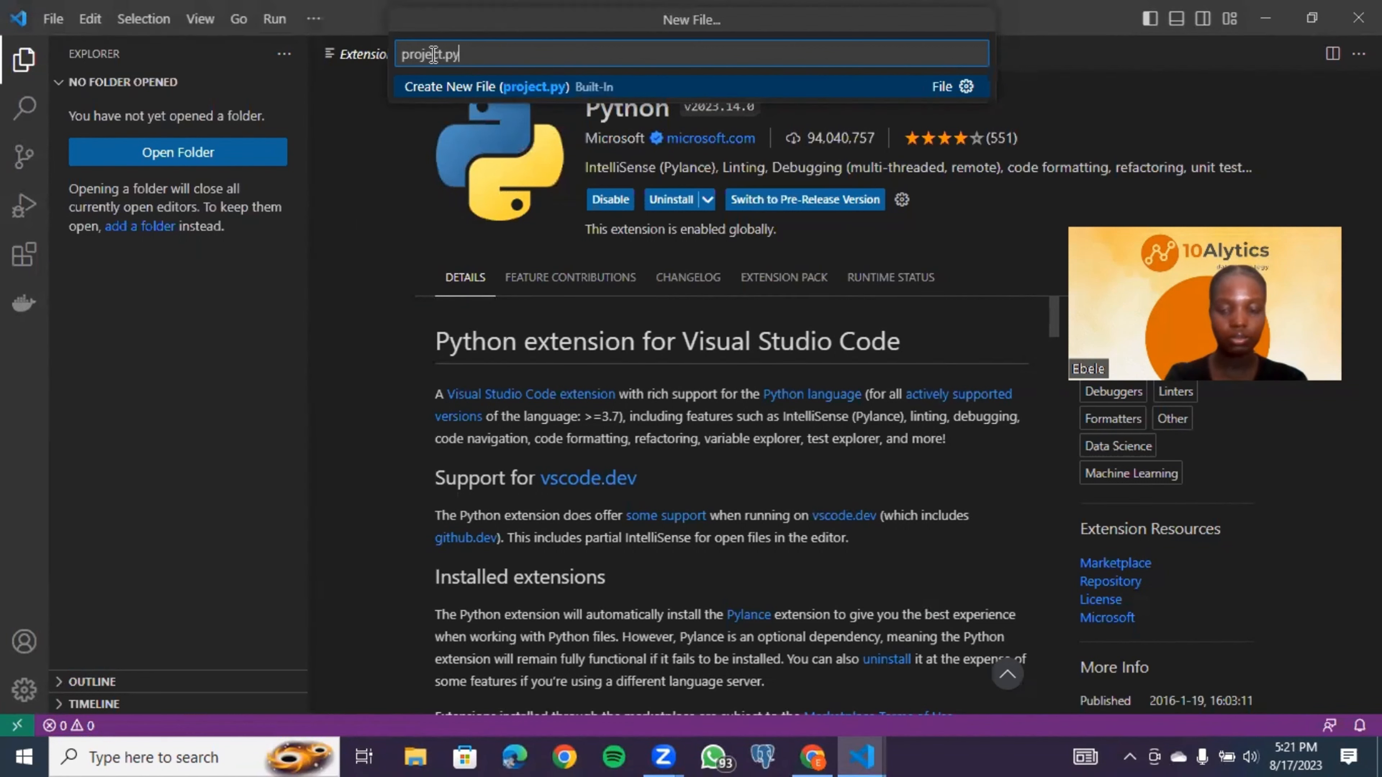
{"action": "key", "text": "Return"}
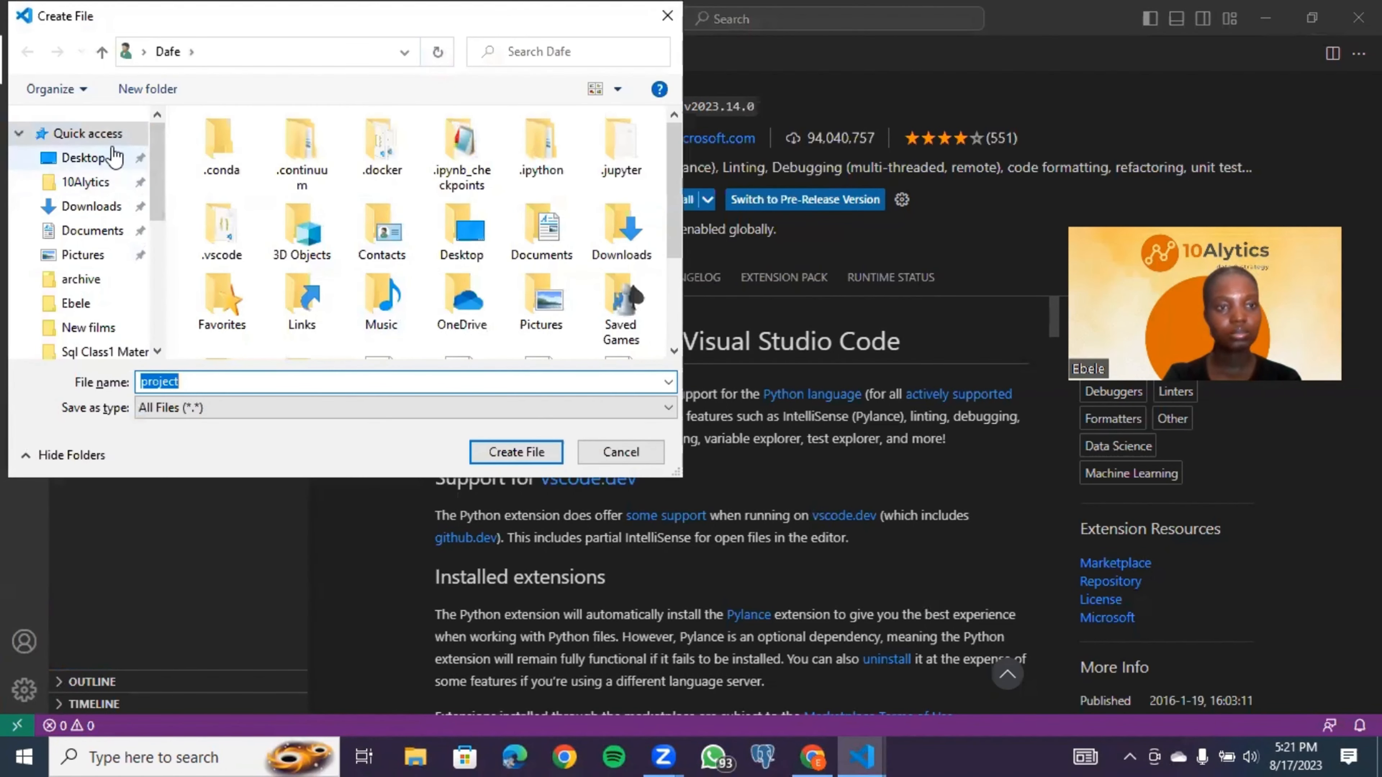
{"action": "left_click", "coordinate": [96, 231]}
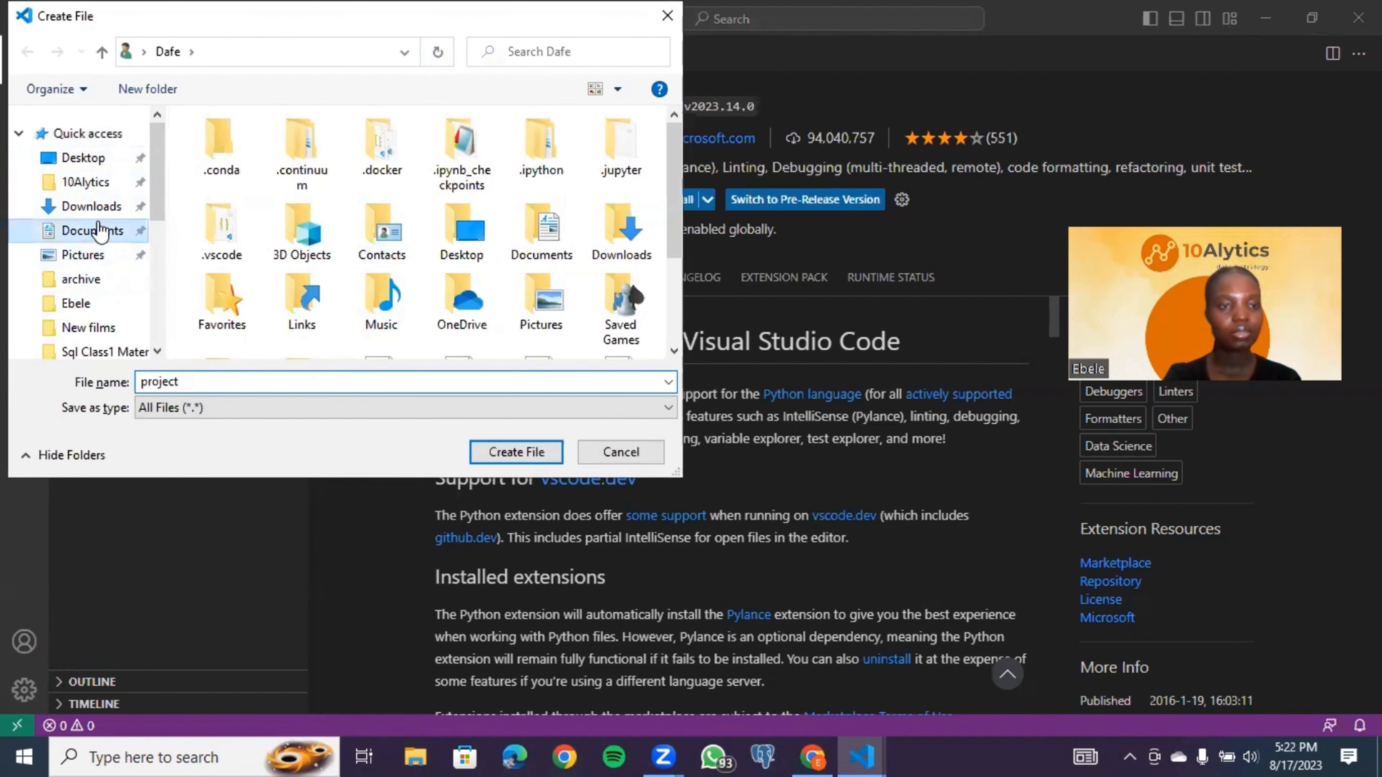
{"action": "left_click", "coordinate": [514, 454]}
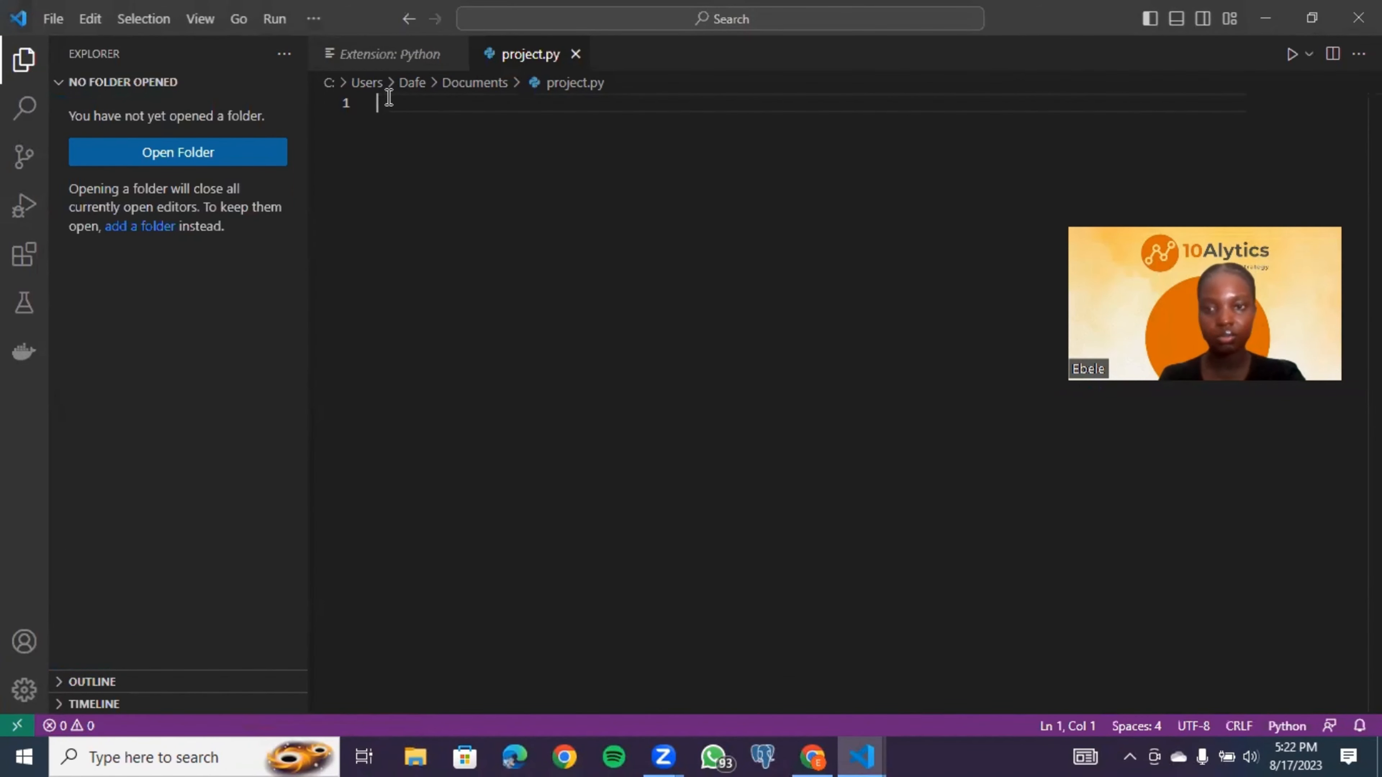
Step: Write the statement print("Hello Everyone,Nice to meet") on line 1 of project.py
{"action": "type", "text": "print"}
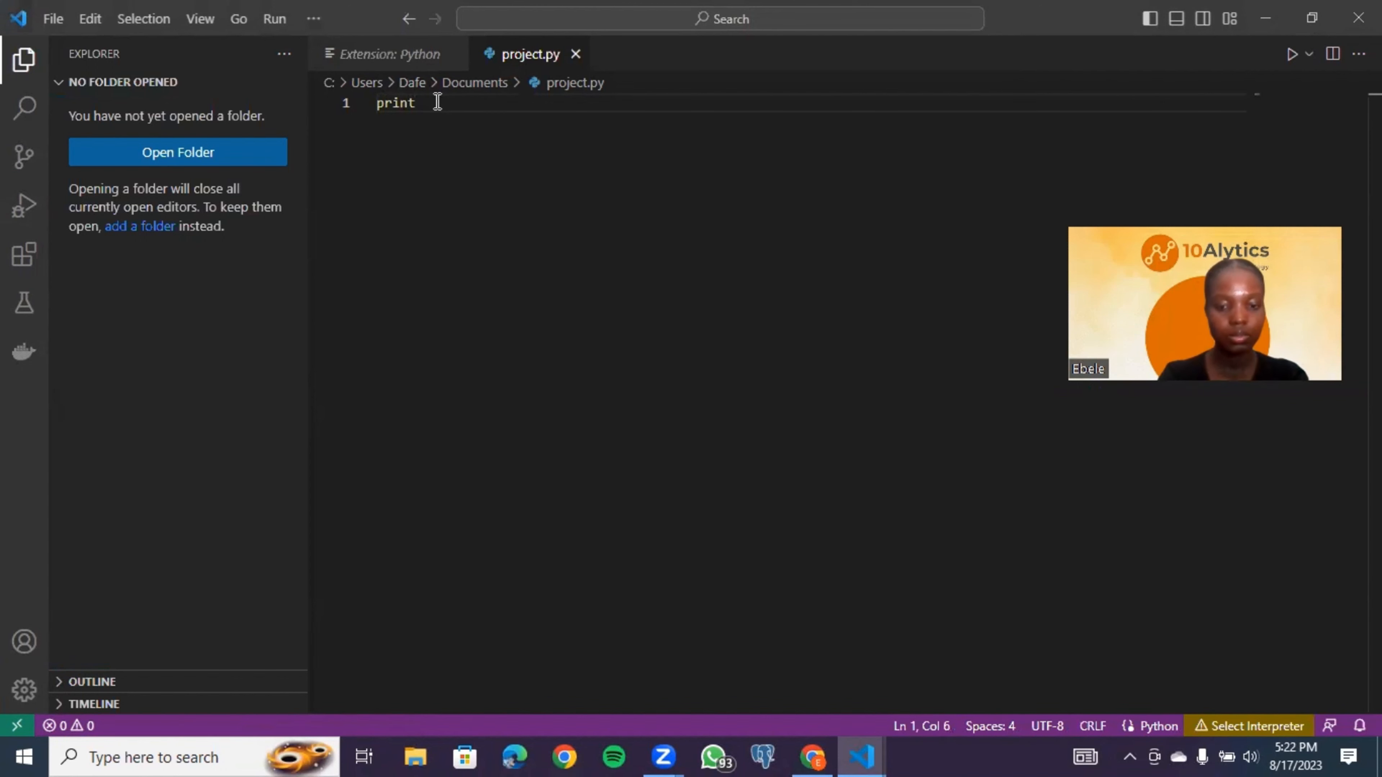
{"action": "type", "text": "(\""}
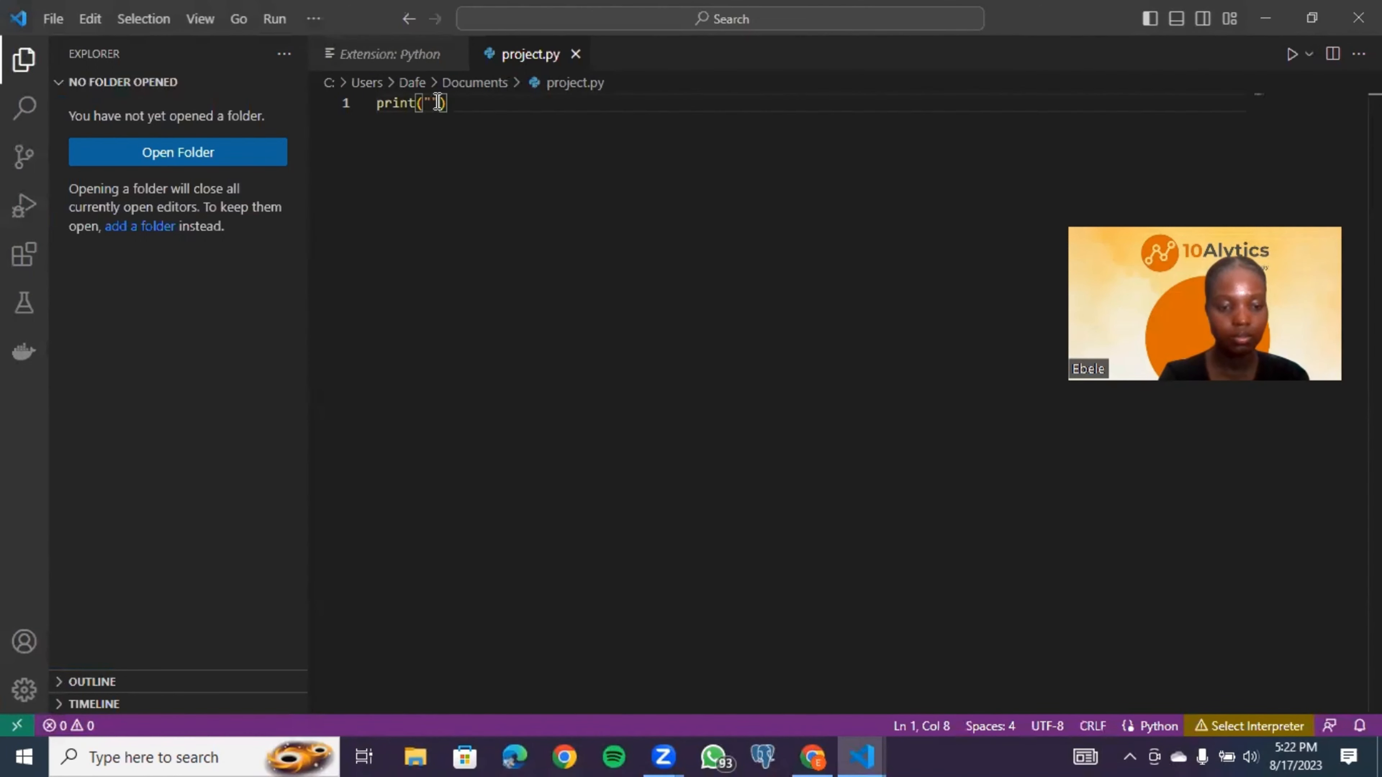
{"action": "type", "text": "Hellow"}
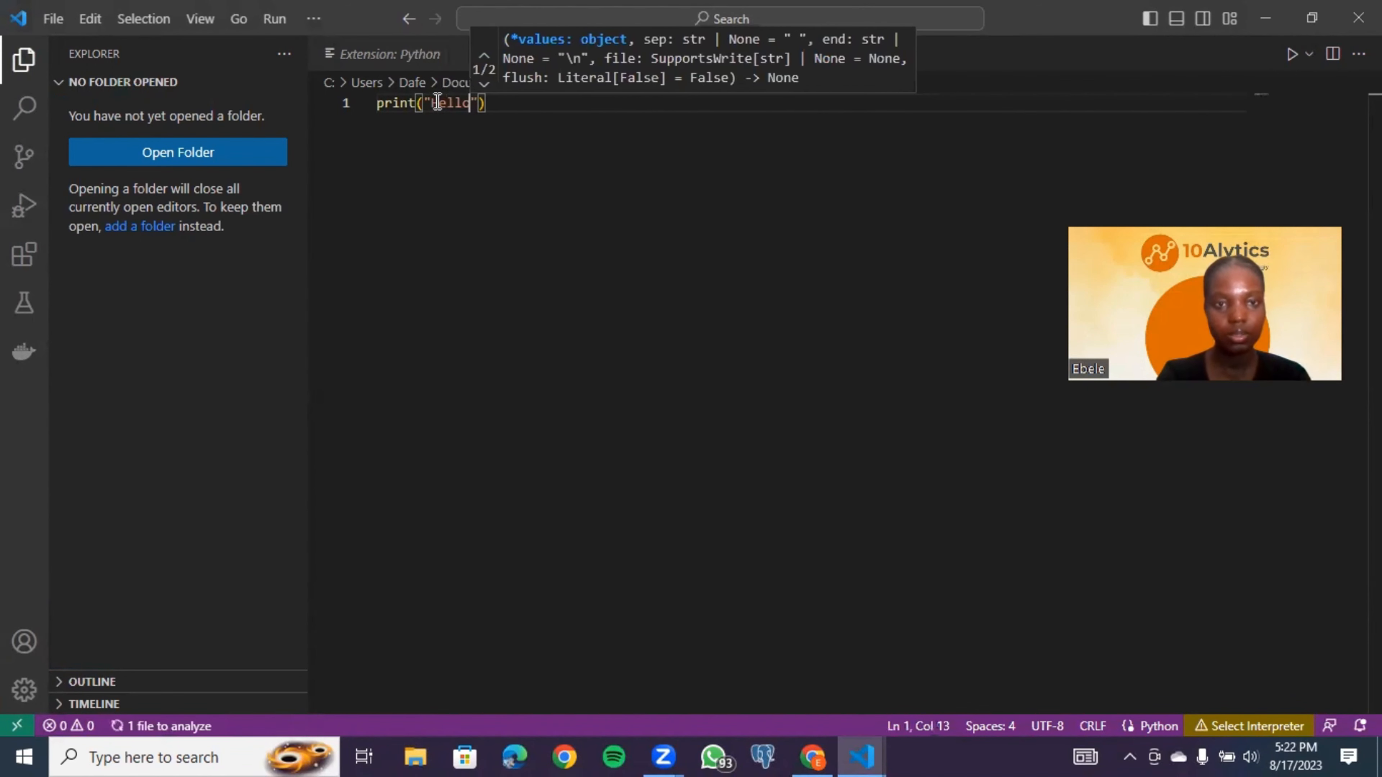
{"action": "key", "text": "BackSpace"}
{"action": "type", "text": "E"}
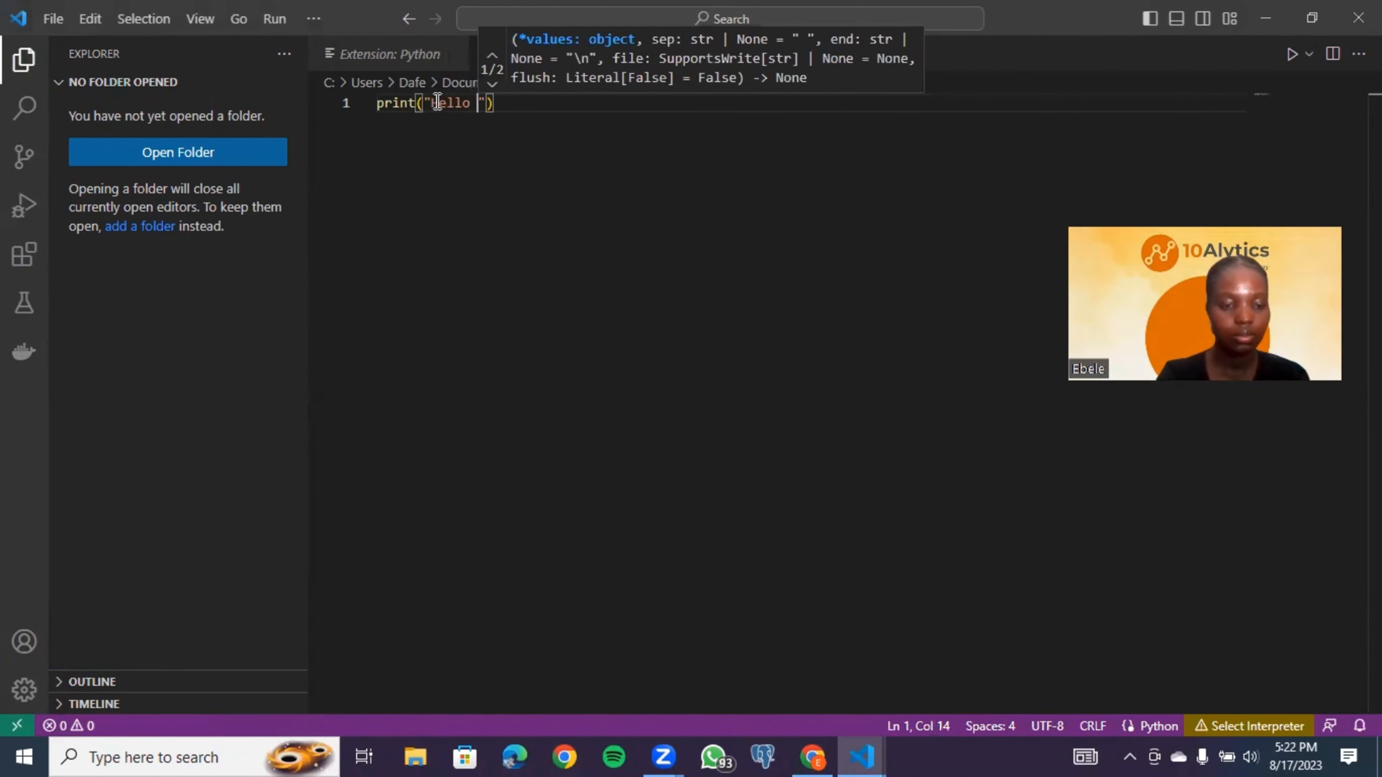
{"action": "type", "text": "bel"}
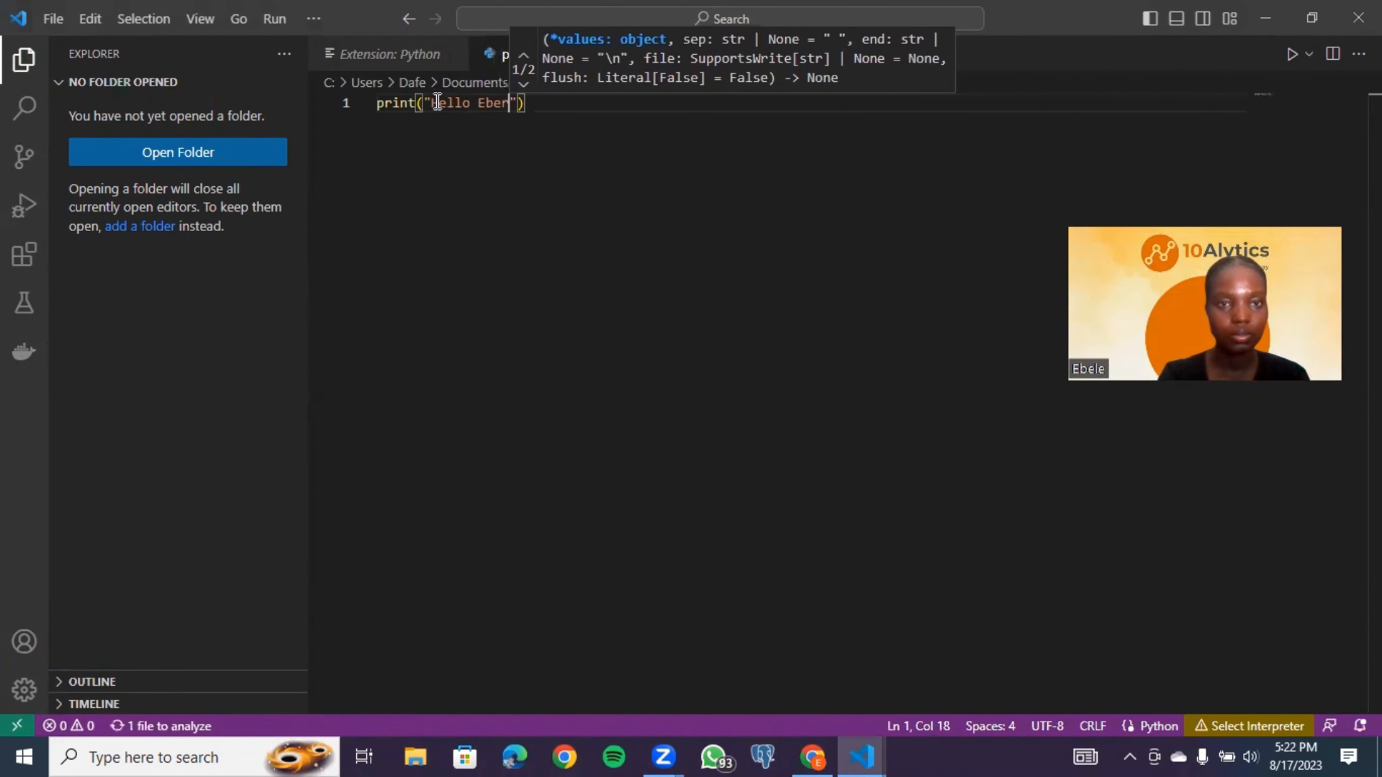
{"action": "key", "text": "BackSpace"}
{"action": "key", "text": "BackSpace"}
{"action": "key", "text": "BackSpace"}
{"action": "type", "text": "very"}
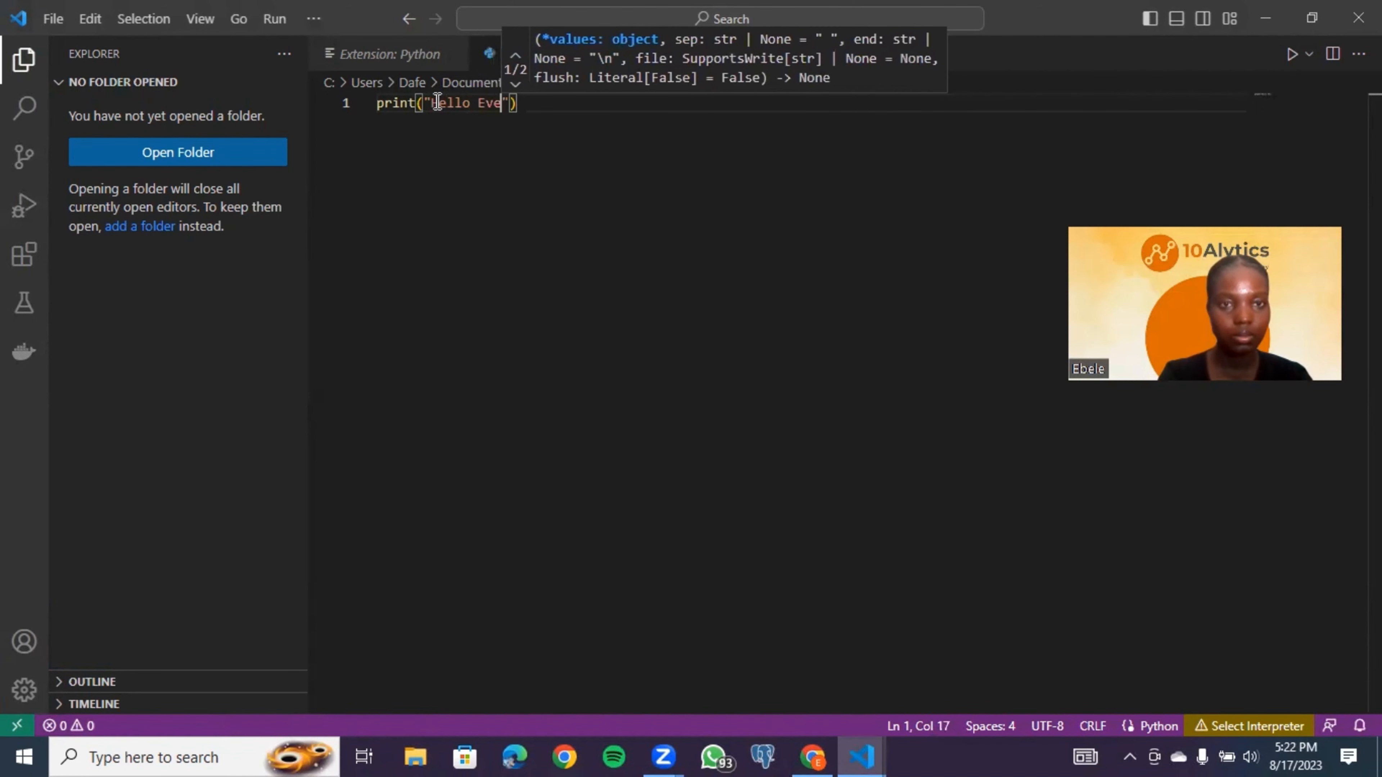
{"action": "type", "text": "one"}
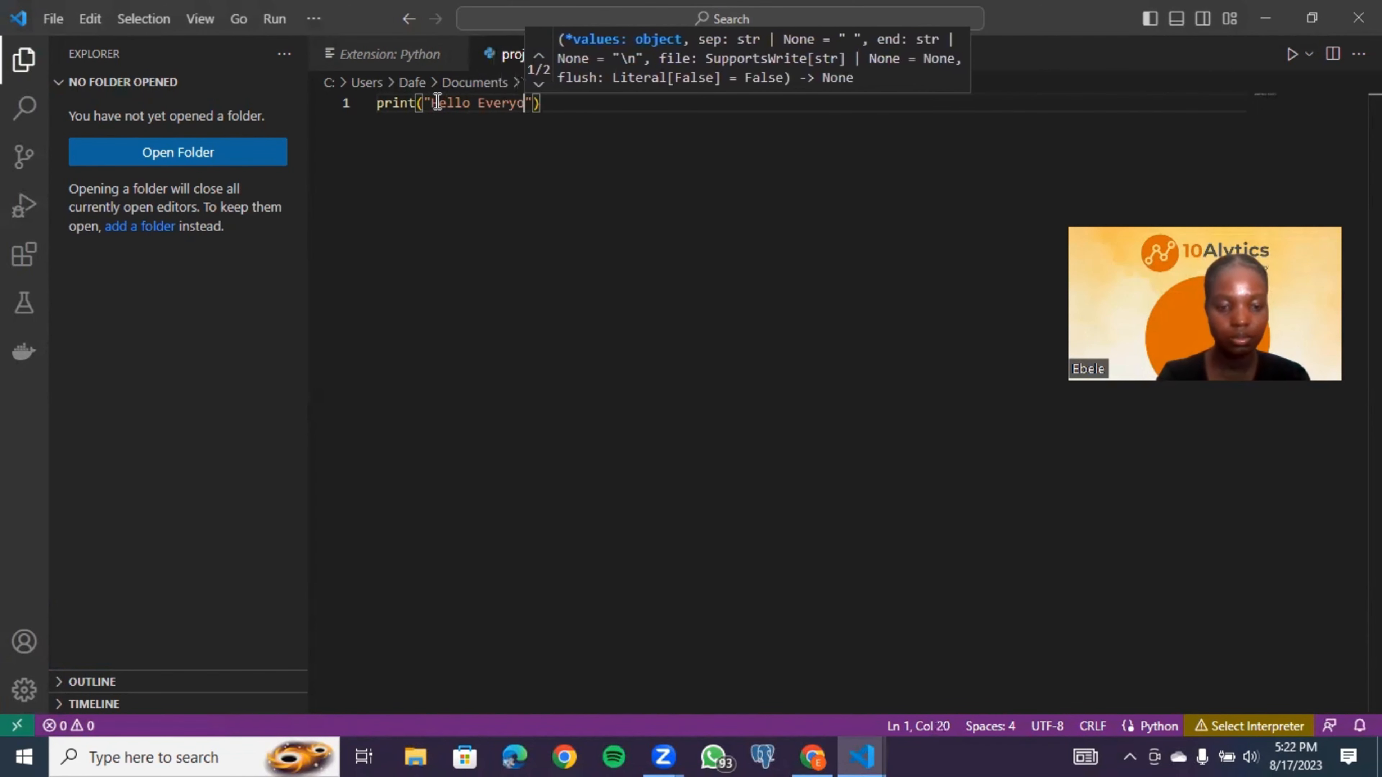
{"action": "type", "text": ",Ni"}
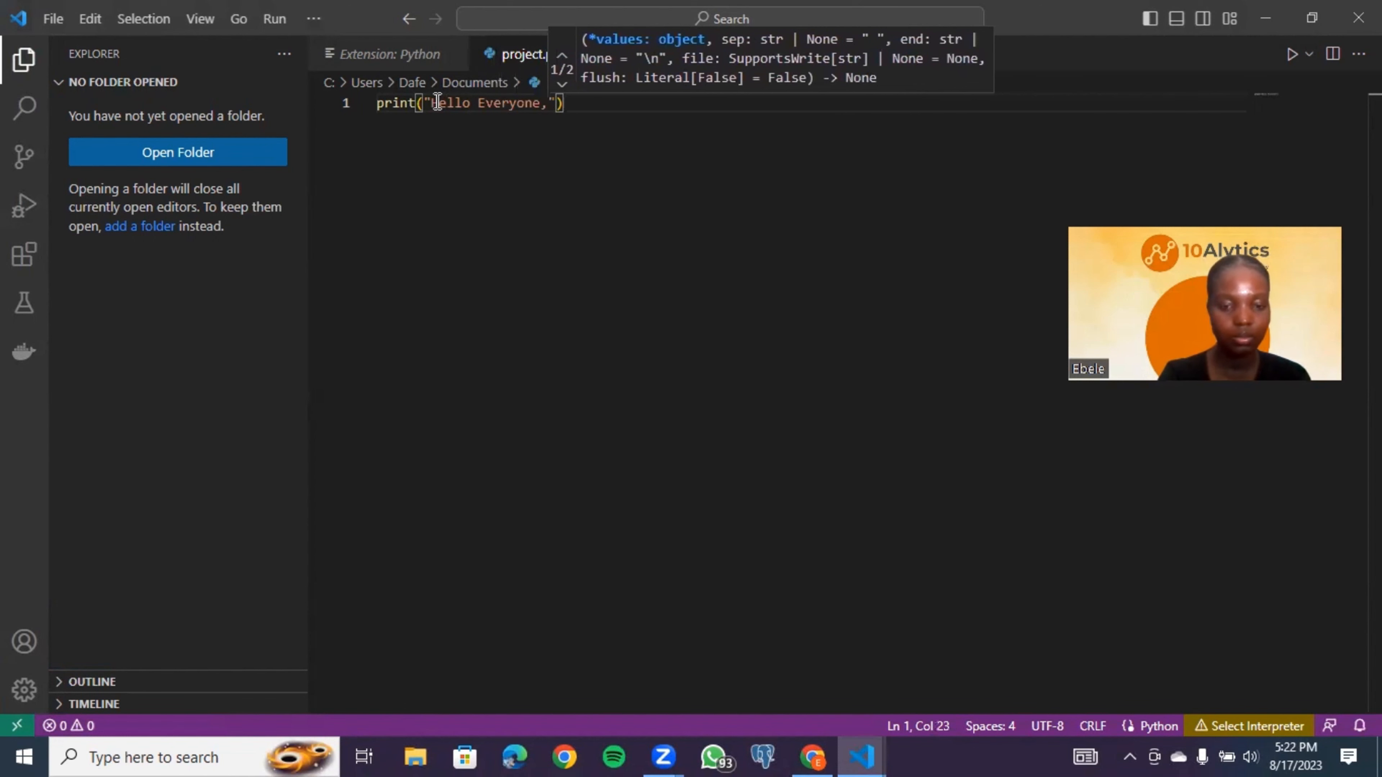
{"action": "type", "text": "ce"}
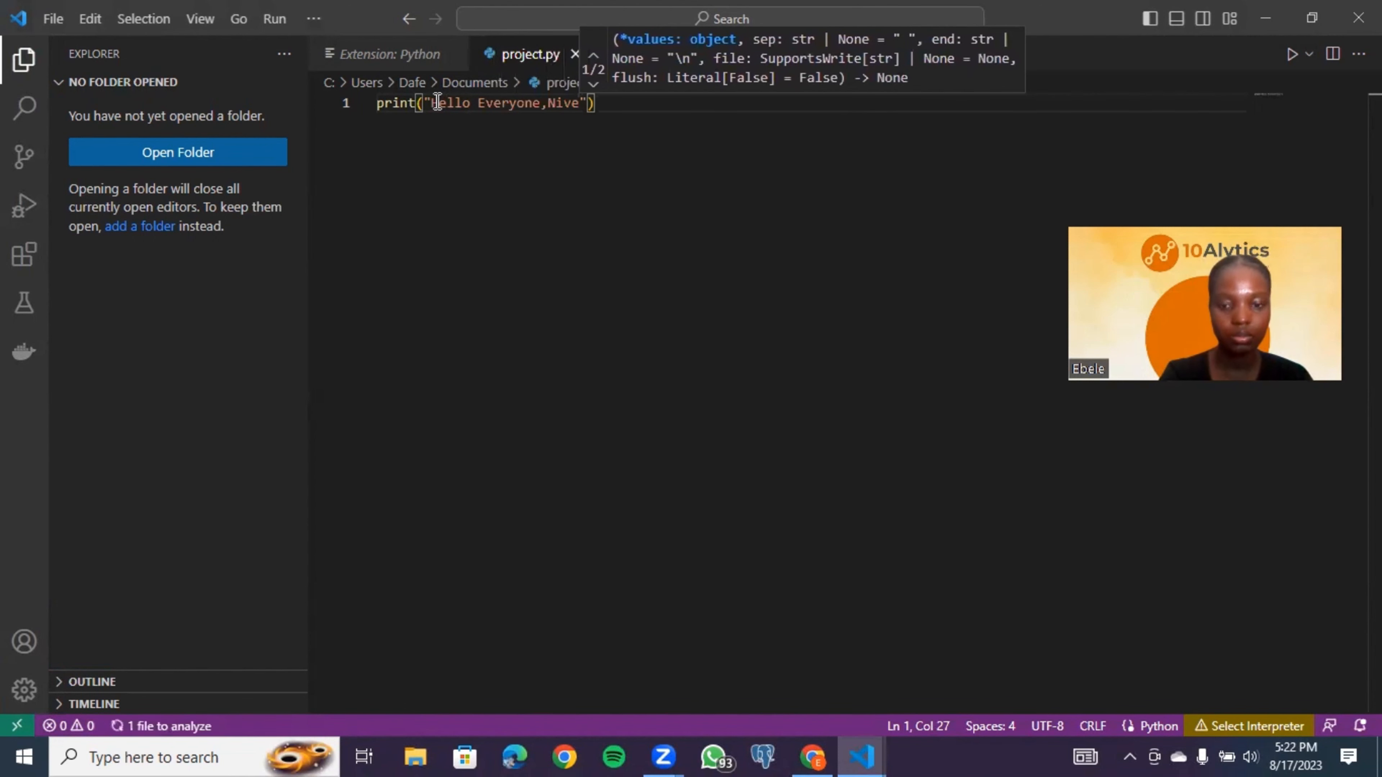
{"action": "key", "text": "BackSpace"}
{"action": "key", "text": "BackSpace"}
{"action": "type", "text": "ce to "}
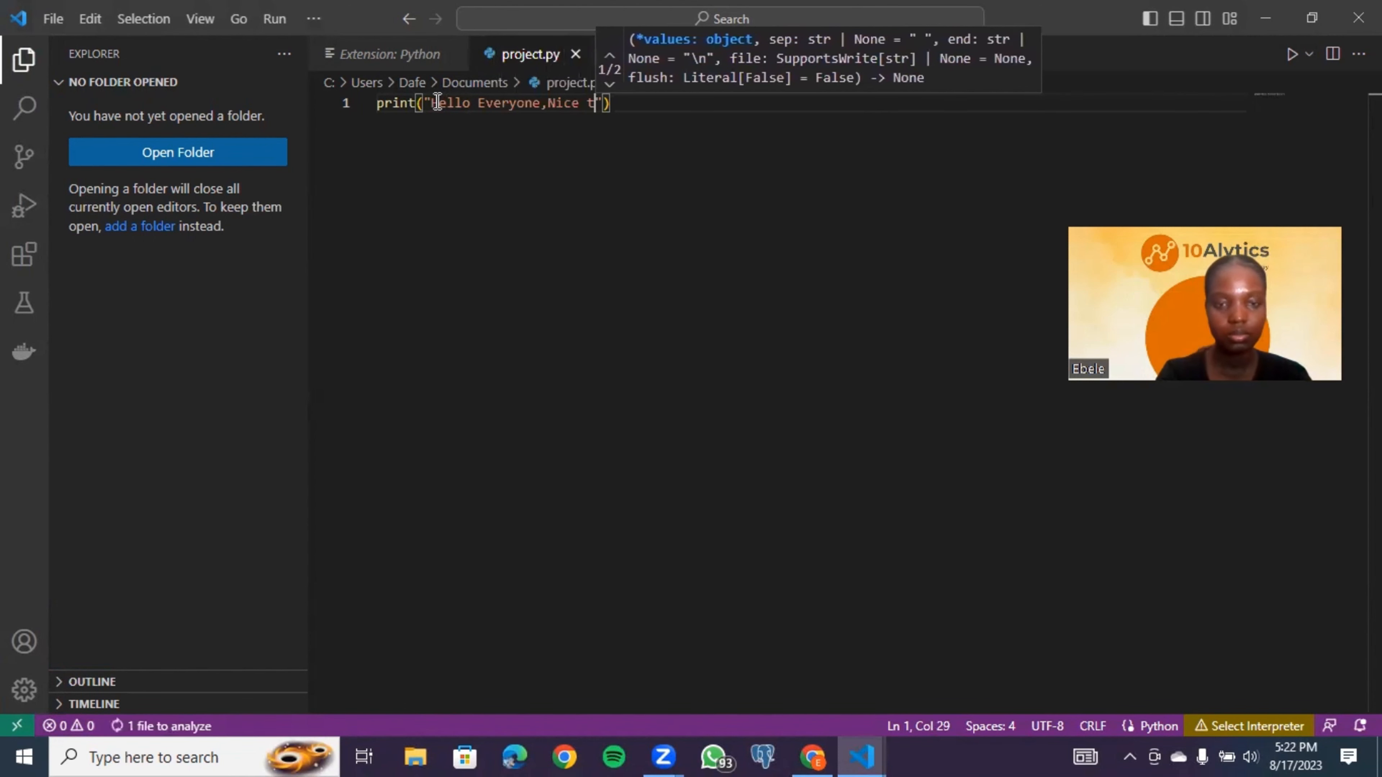
{"action": "type", "text": "meer"}
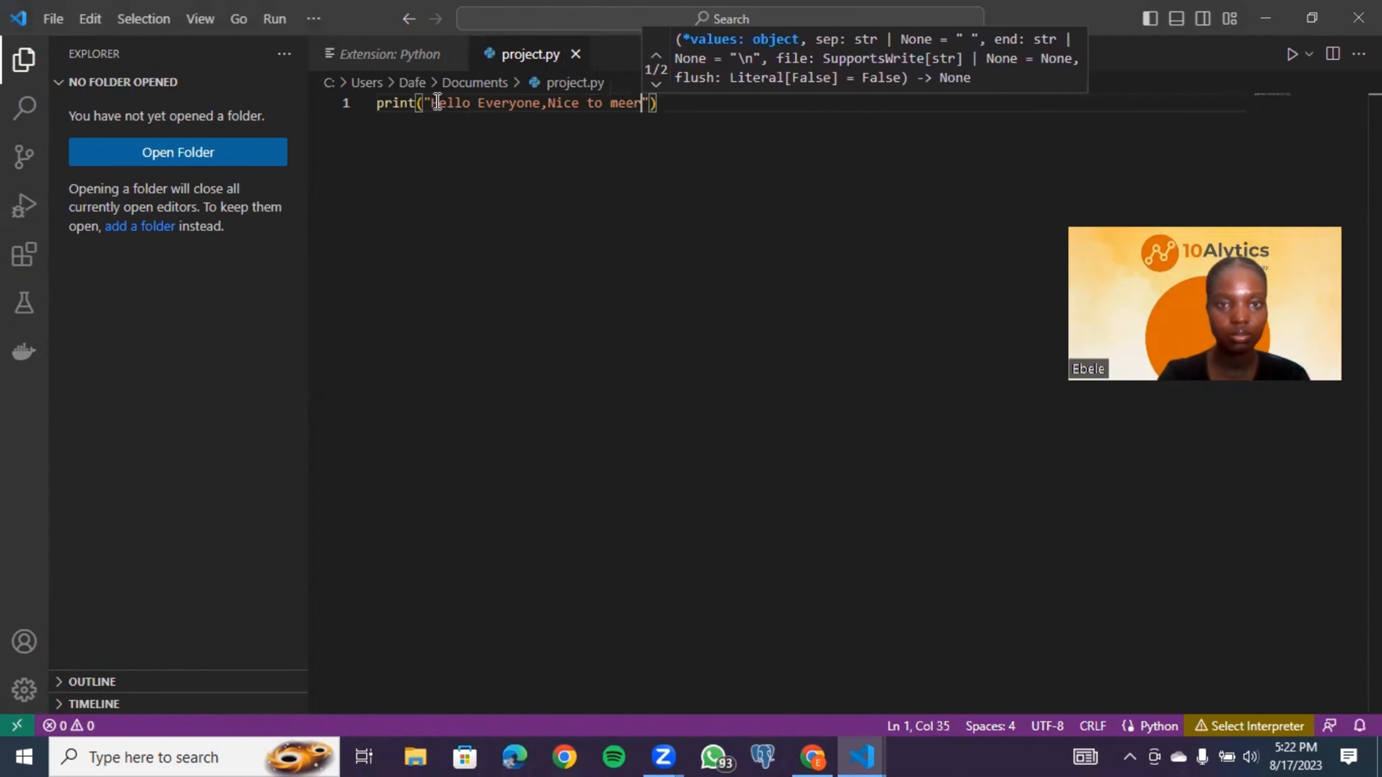
{"action": "key", "text": "BackSpace"}
{"action": "type", "text": "t"}
{"action": "left_click", "coordinate": [685, 106]}
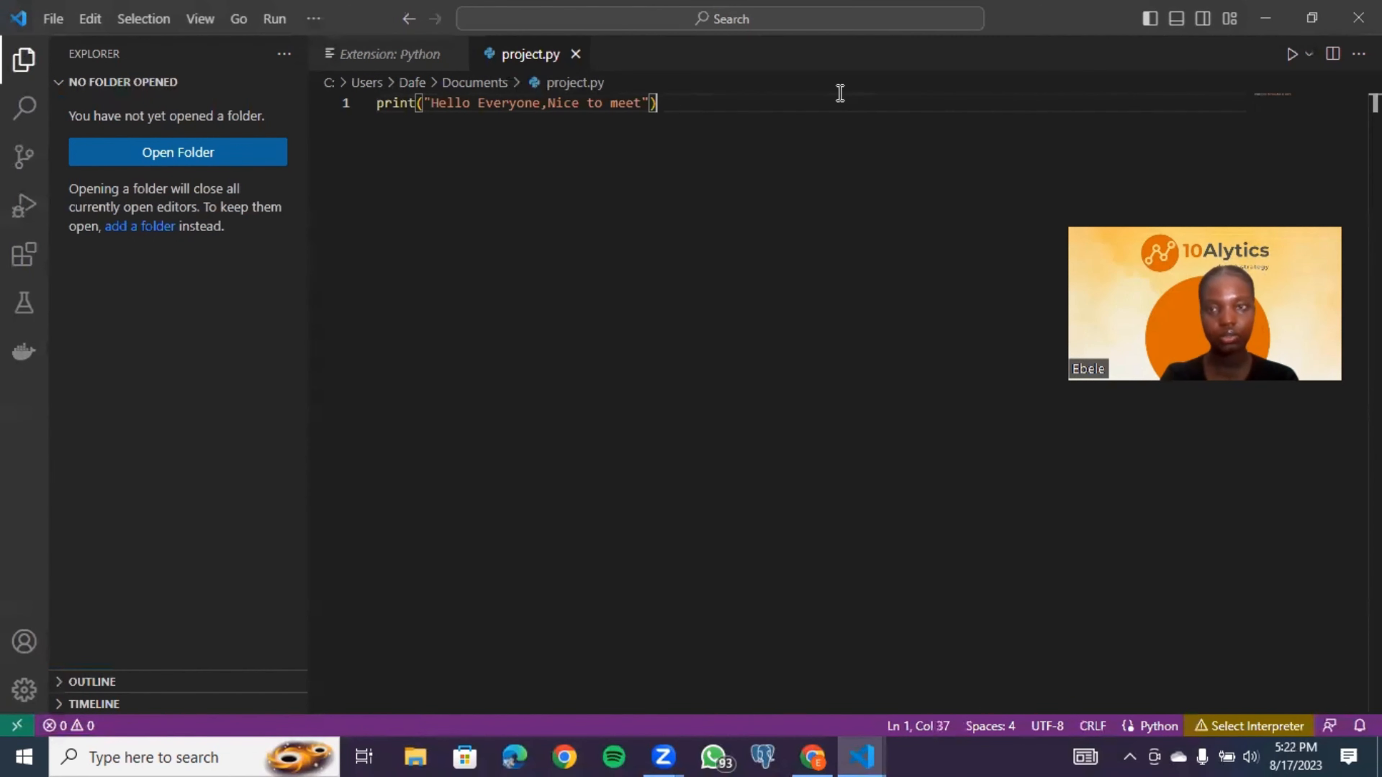
Step: Select the recommended Python 3.11.2 64-bit interpreter and run project.py in the terminal
{"action": "left_click", "coordinate": [1294, 57]}
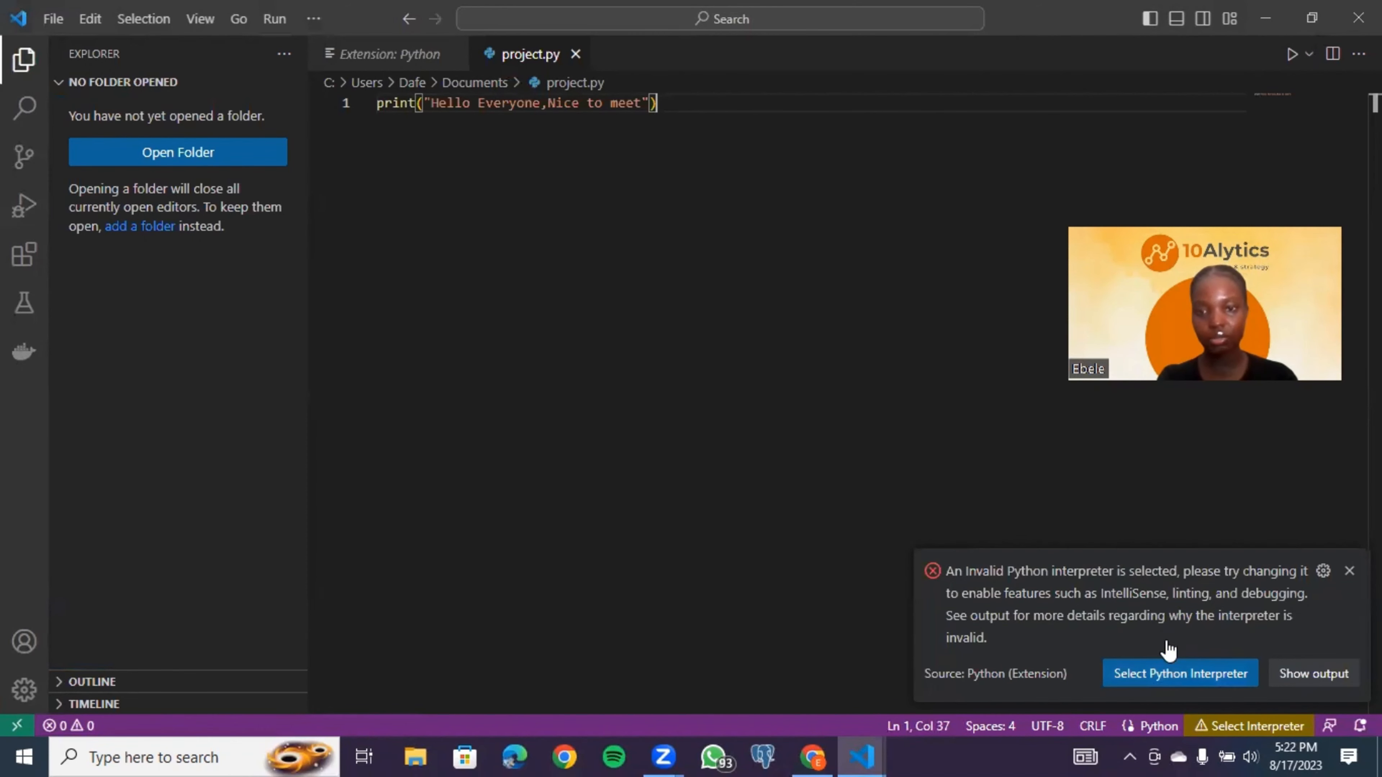
{"action": "left_click", "coordinate": [1195, 671]}
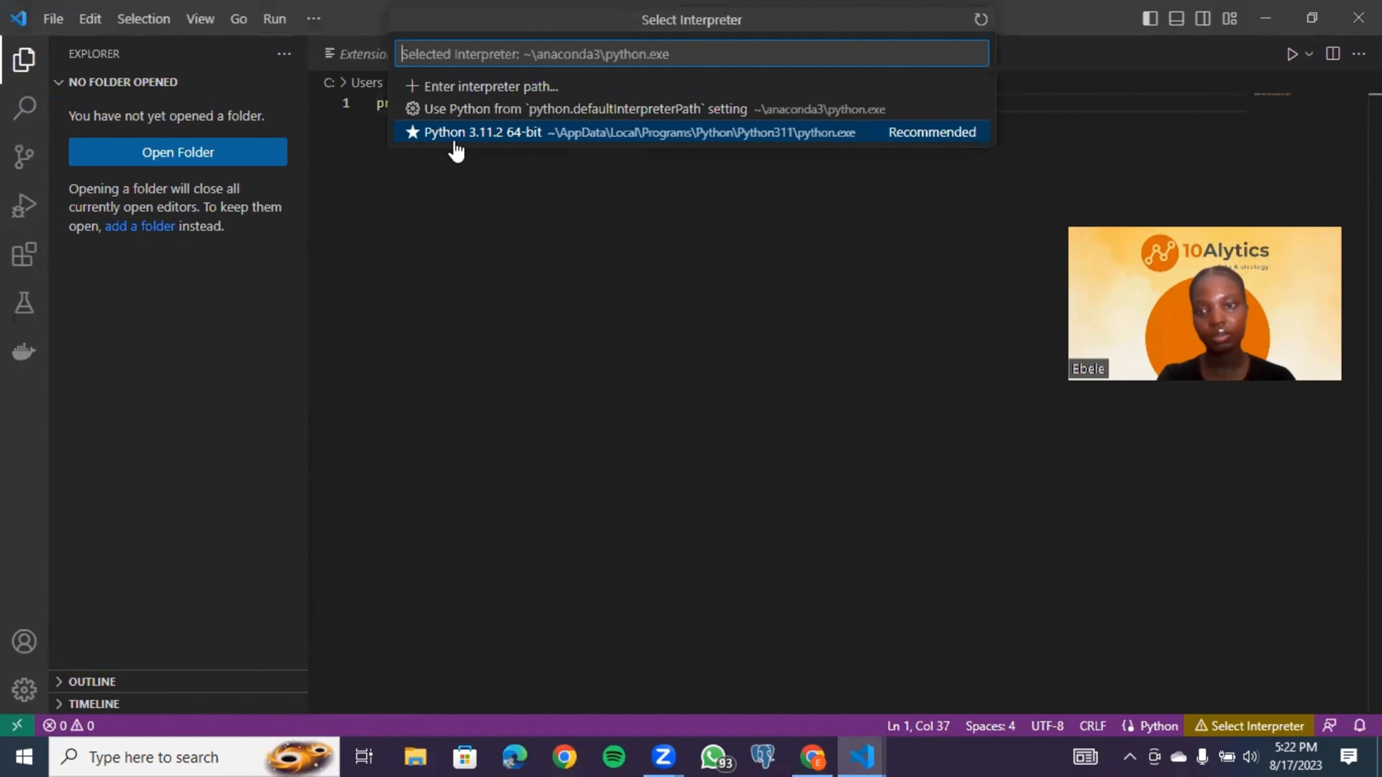
{"action": "left_click", "coordinate": [479, 132]}
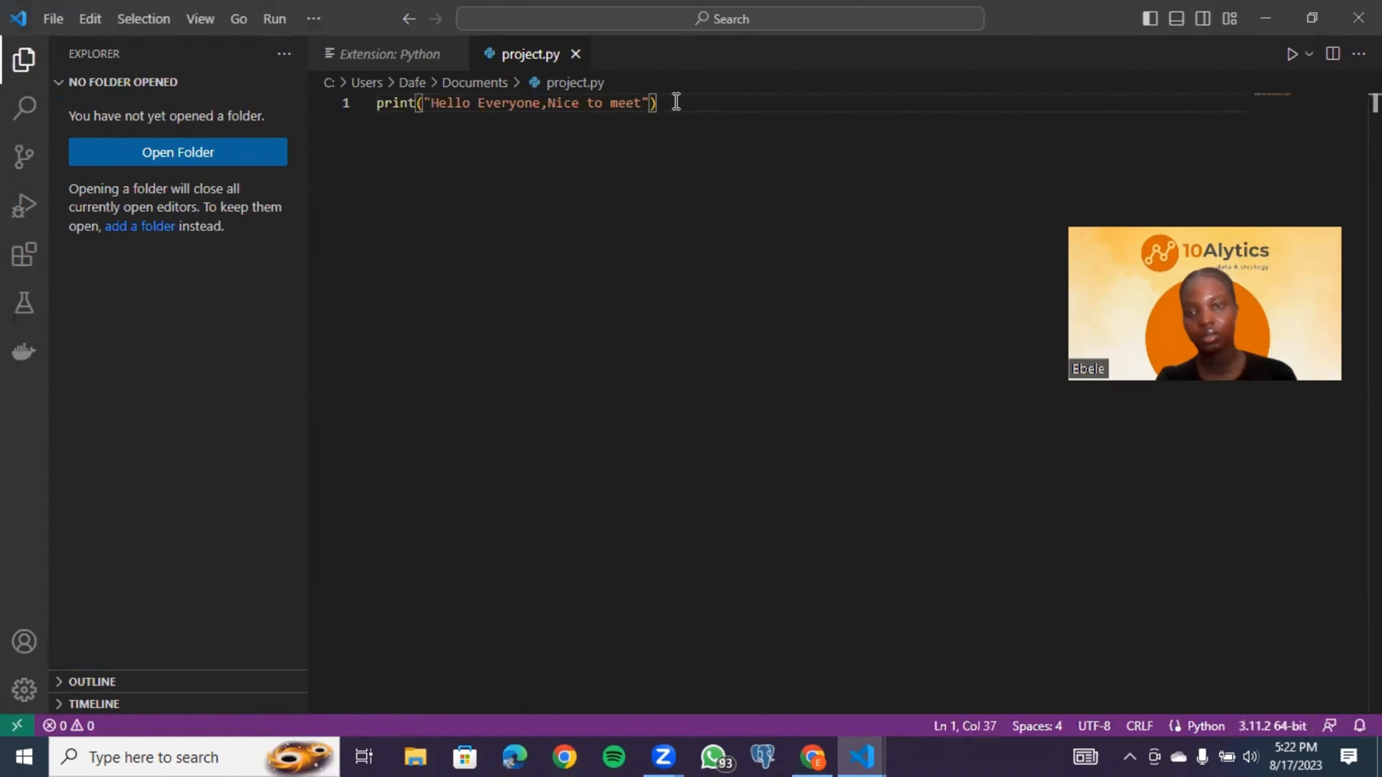
{"action": "left_click", "coordinate": [1293, 55]}
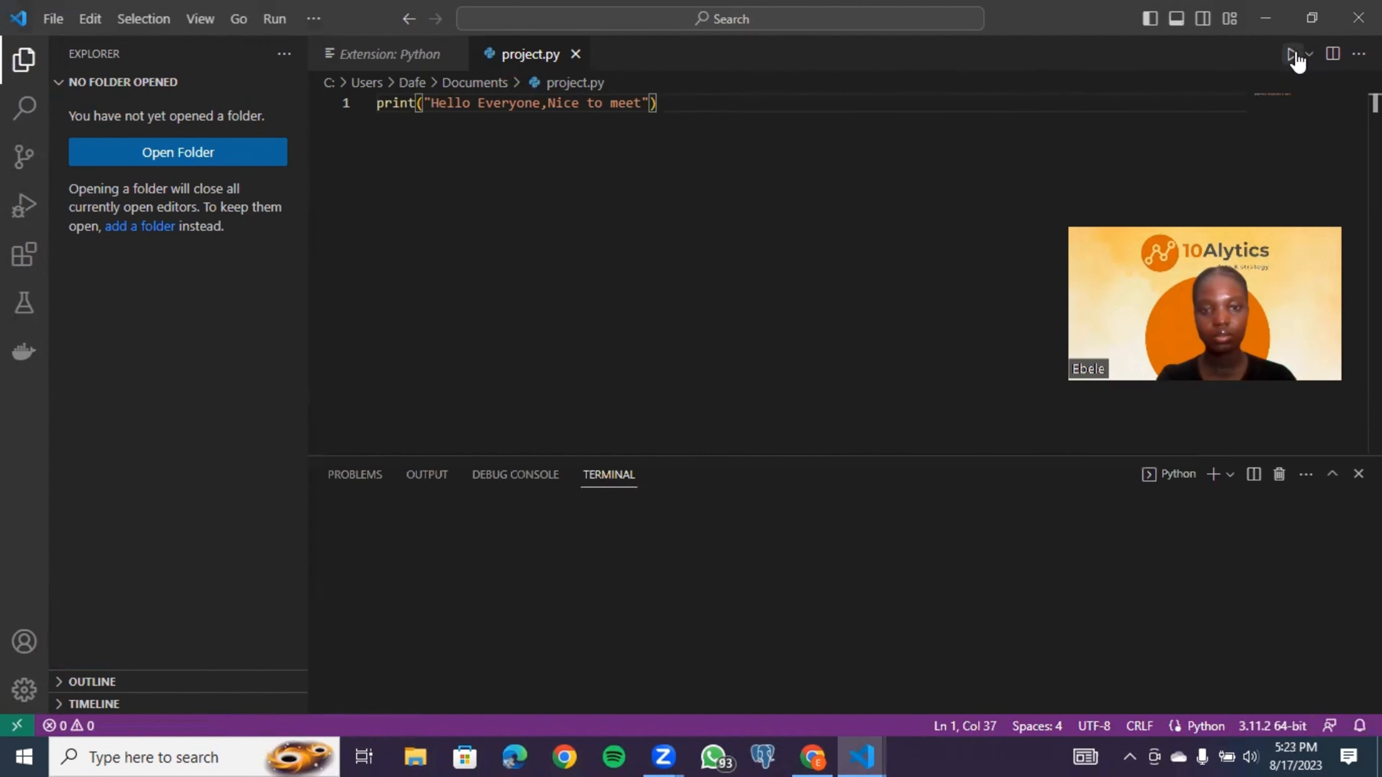
{"action": "left_click", "coordinate": [1294, 54]}
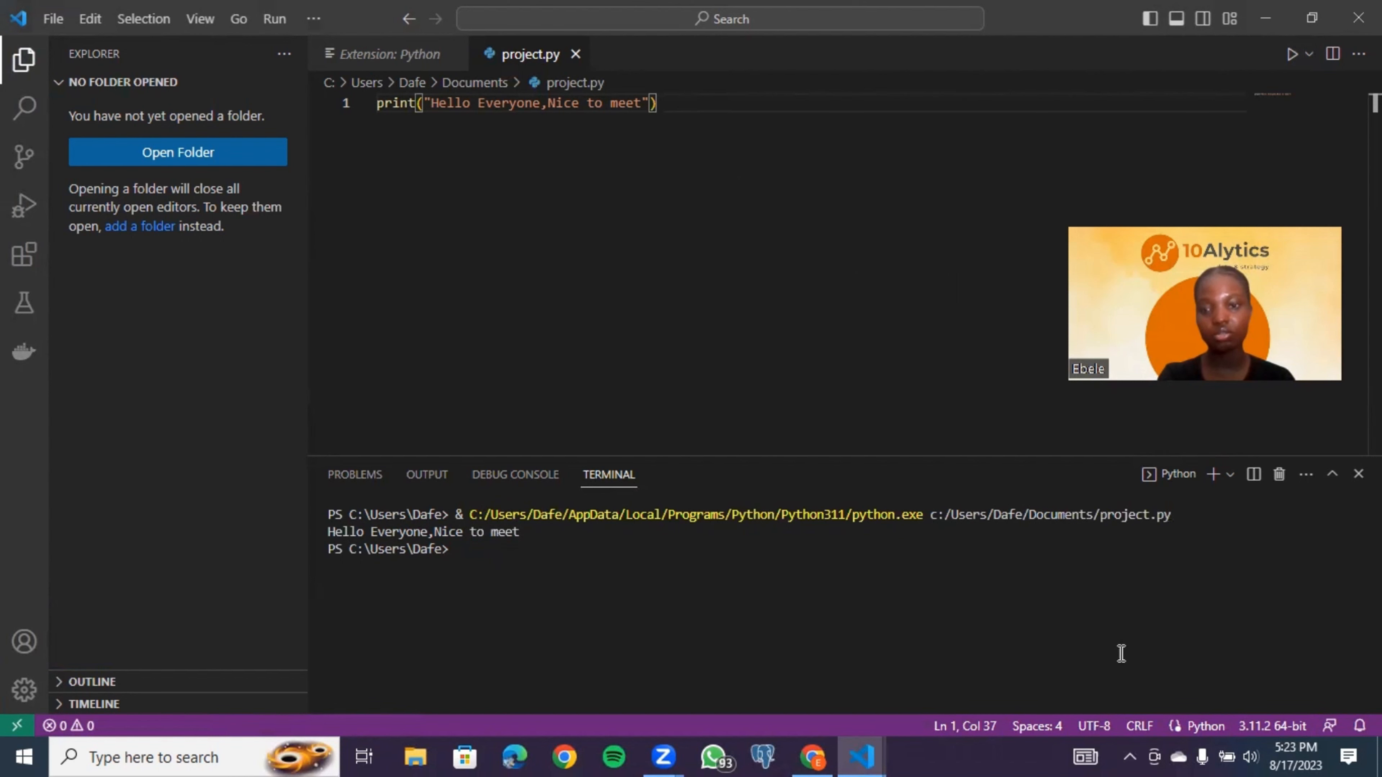
Step: Choose the Python 3.11.2 64-bit interpreter again and rerun project.py twice
{"action": "left_click", "coordinate": [1213, 727]}
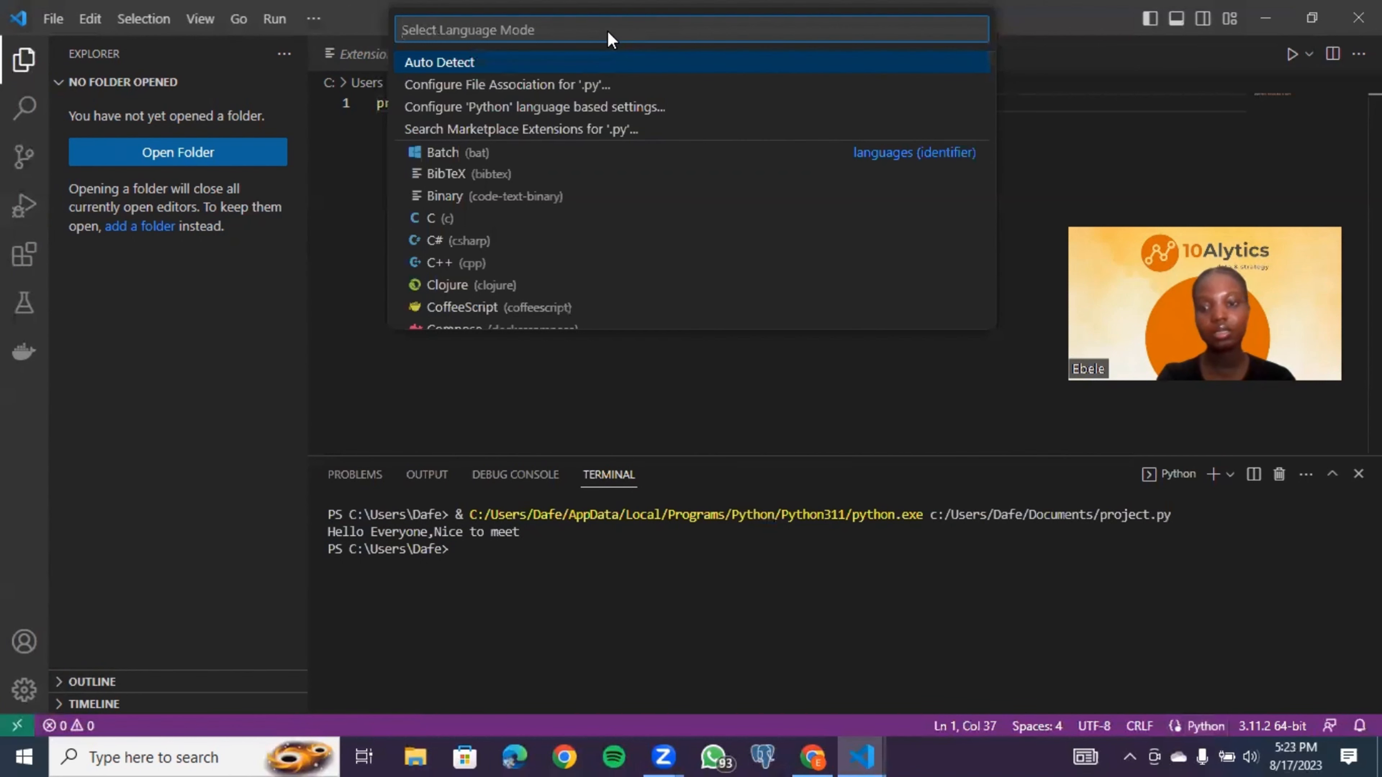
{"action": "double_click", "coordinate": [1172, 572]}
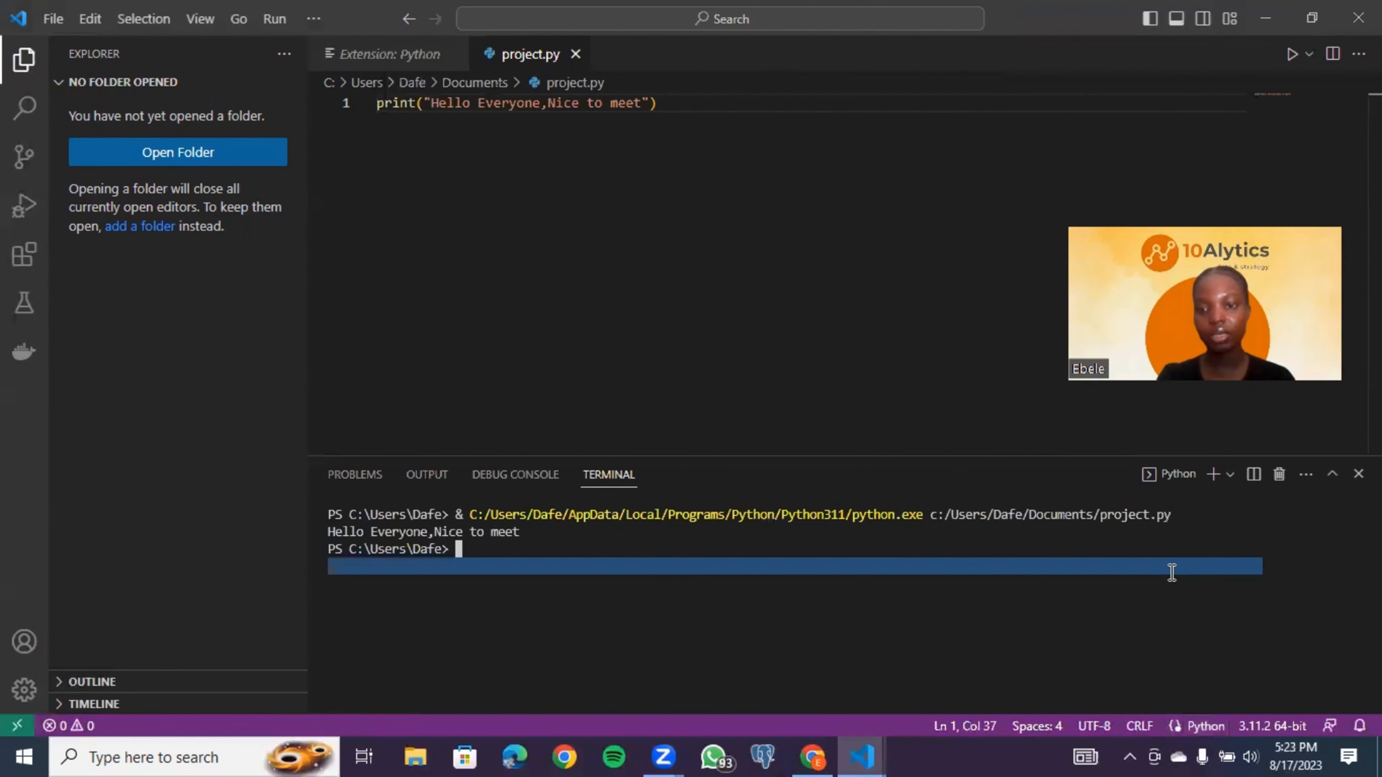
{"action": "left_click", "coordinate": [1254, 728]}
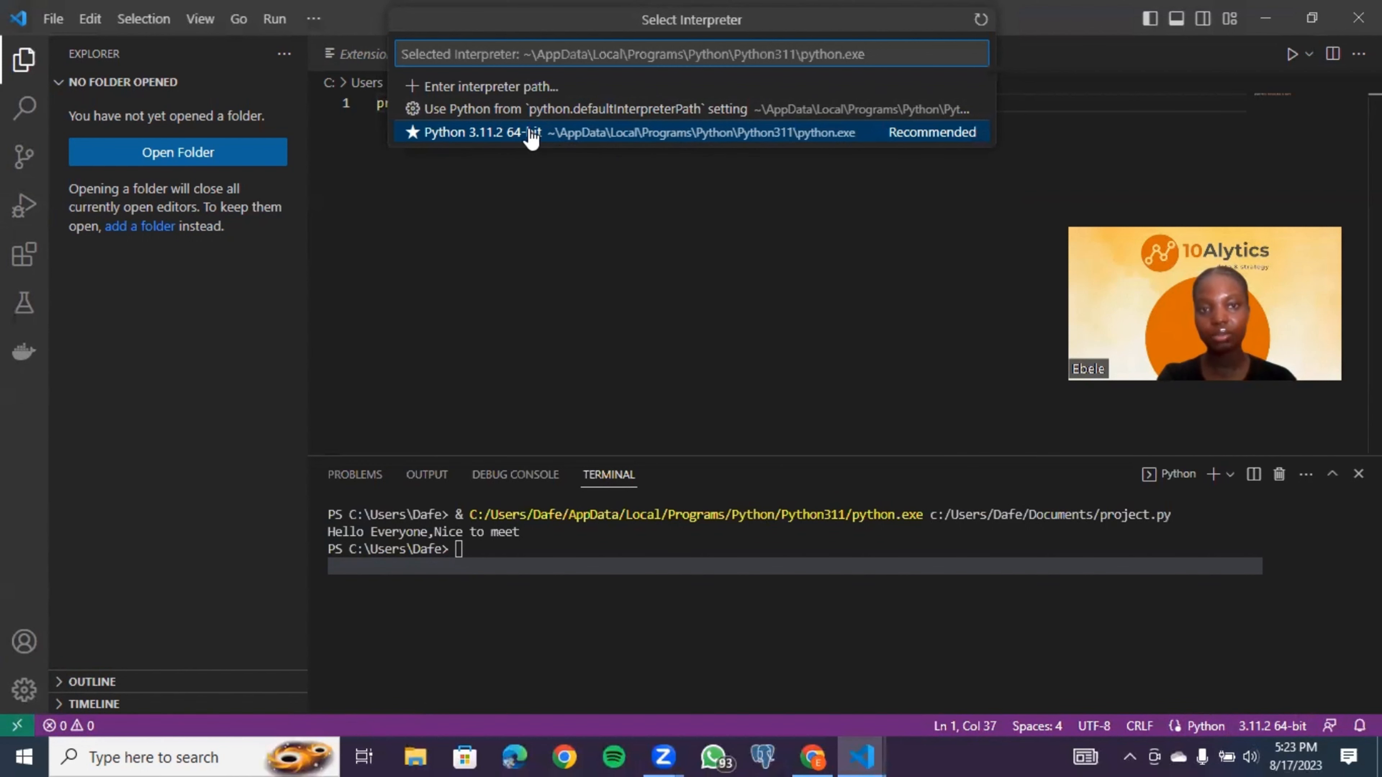
{"action": "left_click", "coordinate": [736, 135]}
{"action": "left_click", "coordinate": [667, 102]}
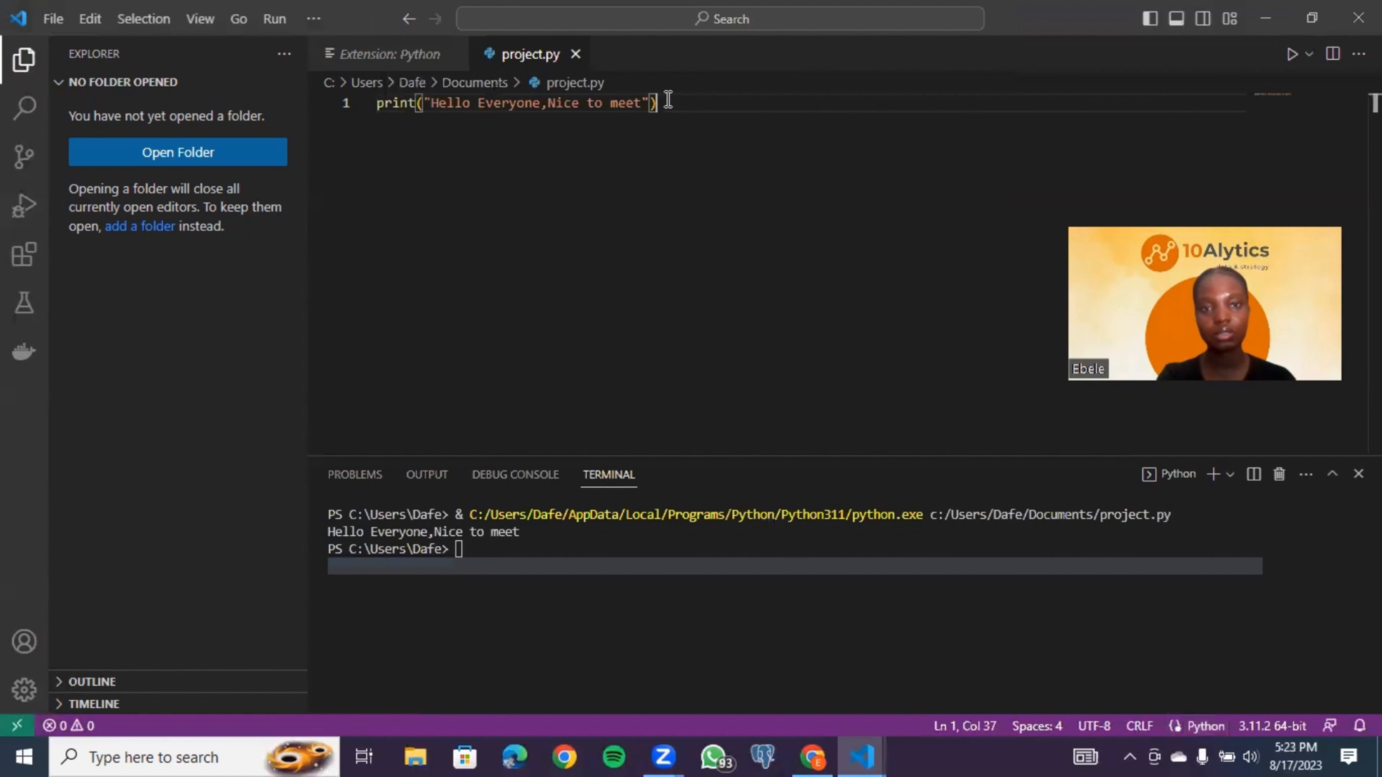
{"action": "left_click", "coordinate": [1296, 55]}
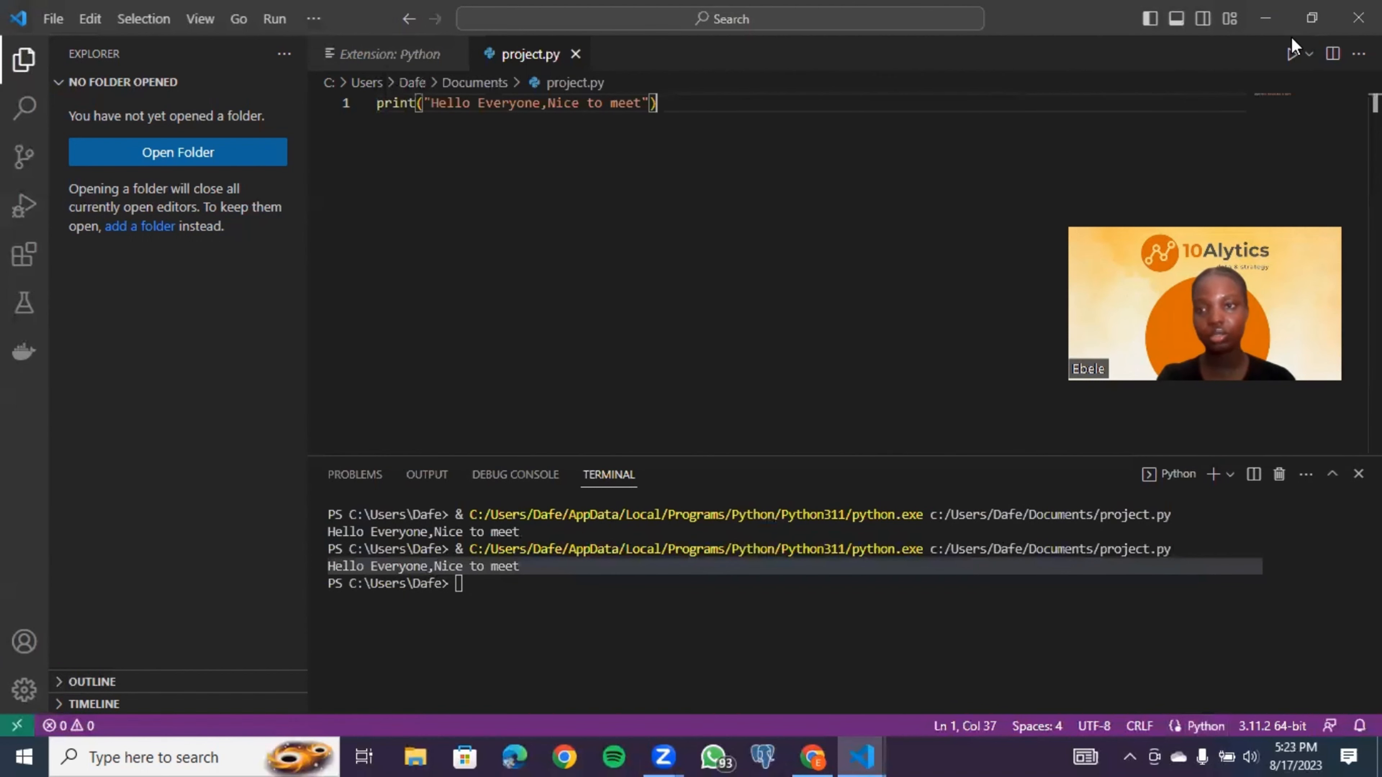
{"action": "left_click", "coordinate": [1292, 54]}
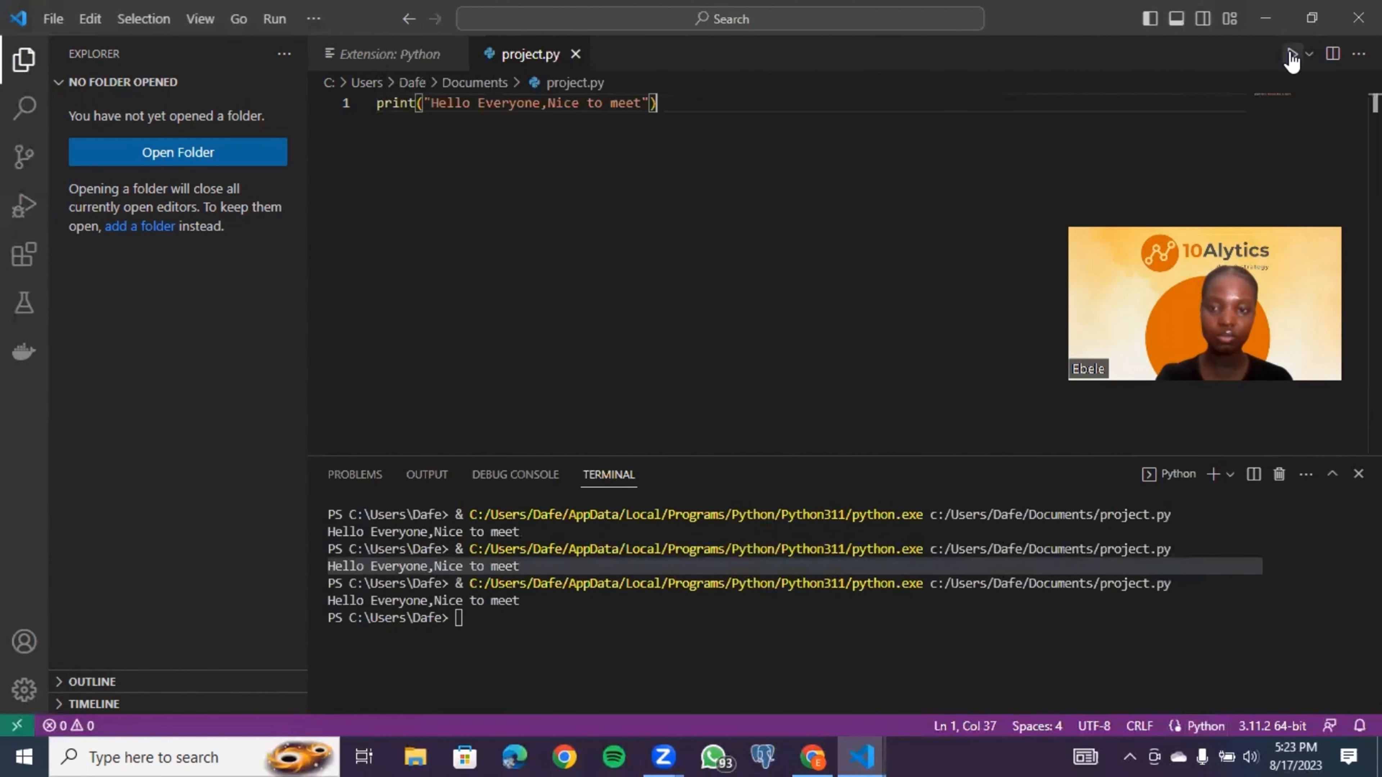